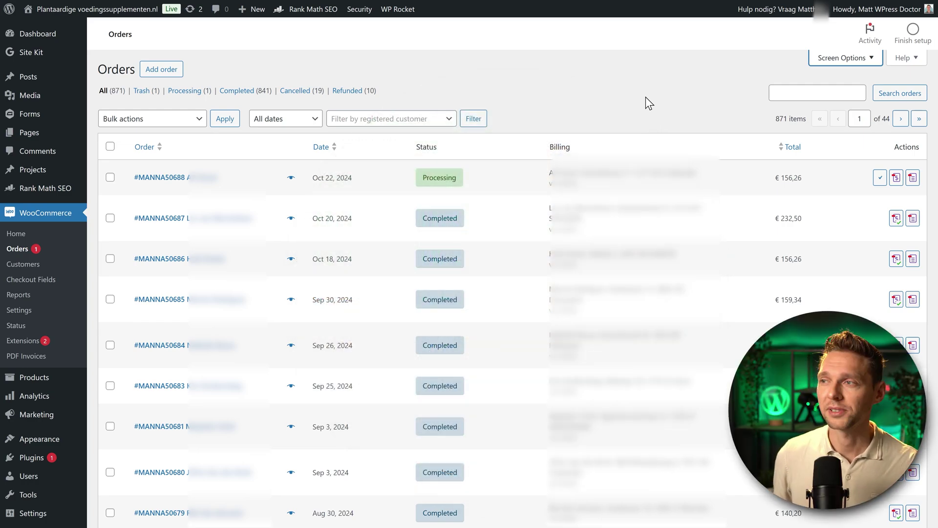
Open the top Processing order's Edit Order screen from the WooCommerce Orders list
{"action": "left_click", "coordinate": [184, 179]}
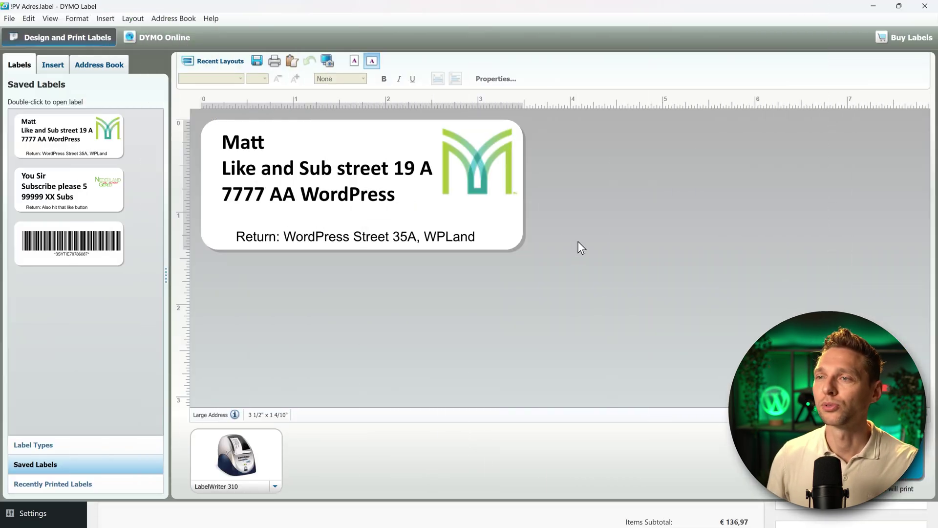
Paste the copied order address into the DYMO label's address text object
{"action": "left_click", "coordinate": [374, 211]}
{"action": "right_click", "coordinate": [353, 186]}
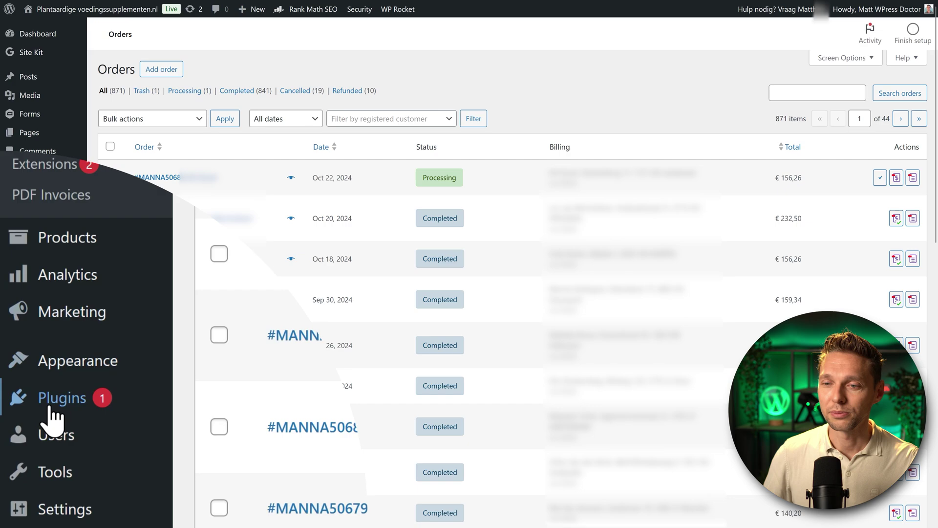
Search 'simple' under Add New Plugin, then install and activate Simple Shipping Labels for WooCommerce
{"action": "mouse_move", "coordinate": [54, 418]}
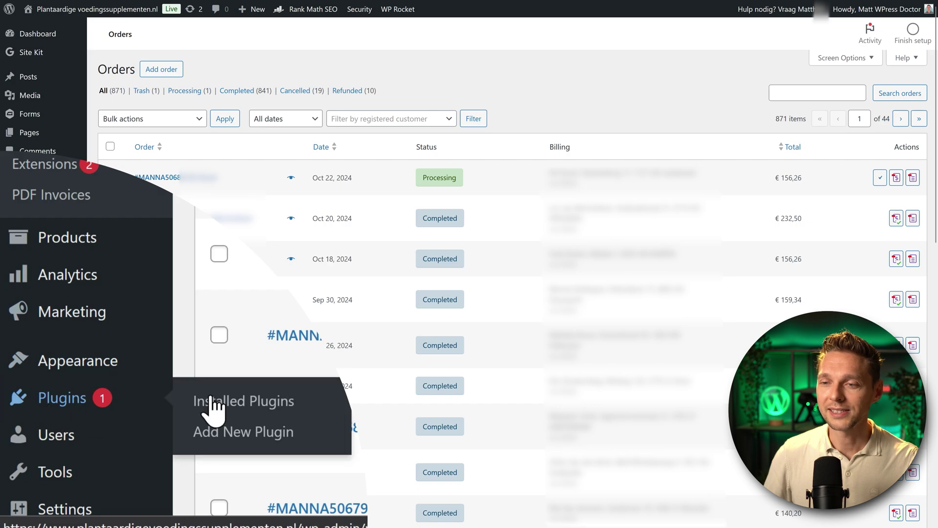
{"action": "left_click", "coordinate": [255, 432]}
{"action": "type", "text": "simple shipping labels"}
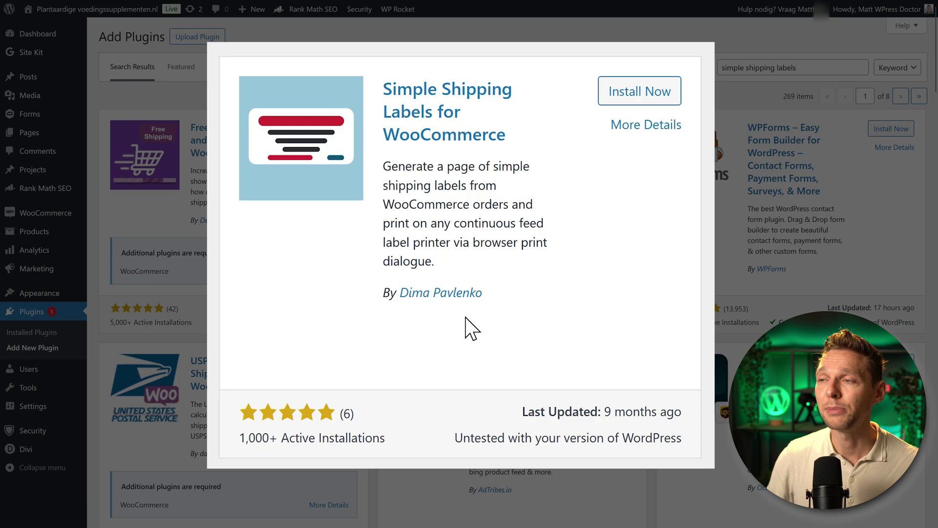
{"action": "left_click", "coordinate": [640, 98]}
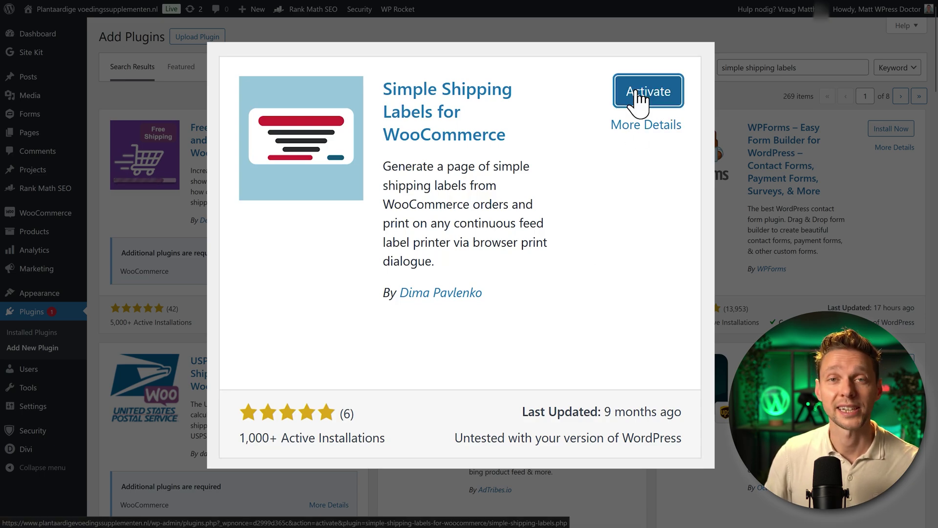
{"action": "left_click", "coordinate": [640, 98]}
{"action": "middle_click", "coordinate": [297, 177]}
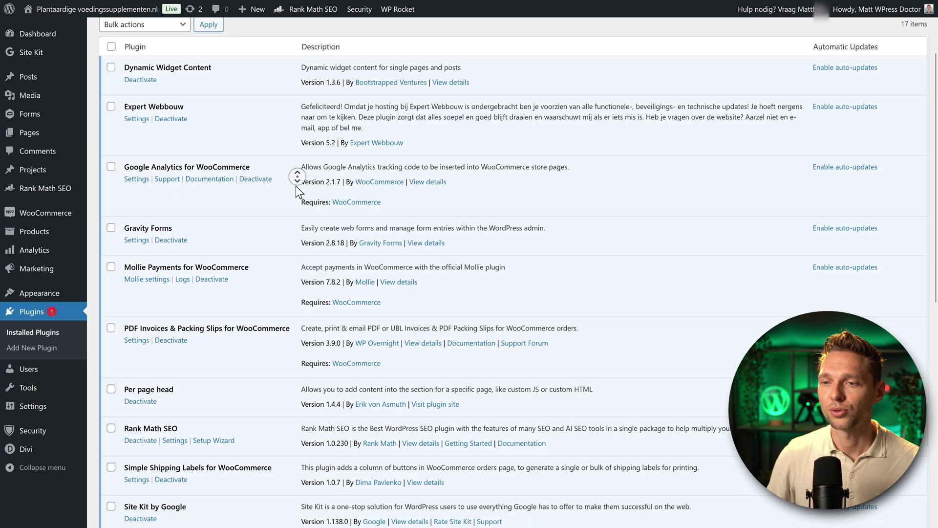
{"action": "left_click", "coordinate": [299, 191]}
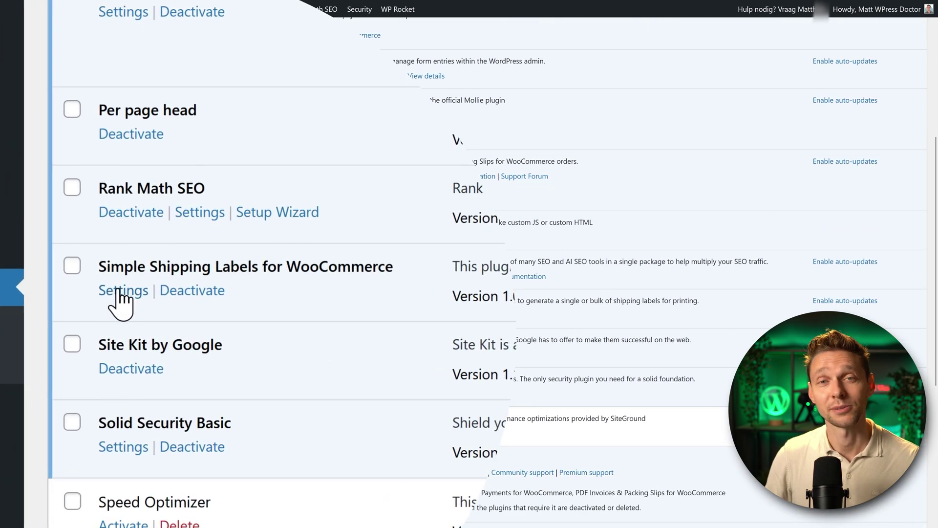
In the plugin's Label settings, set Height 39 and Width 89, and tick 'Automatically open print dialog'
{"action": "left_click", "coordinate": [123, 293]}
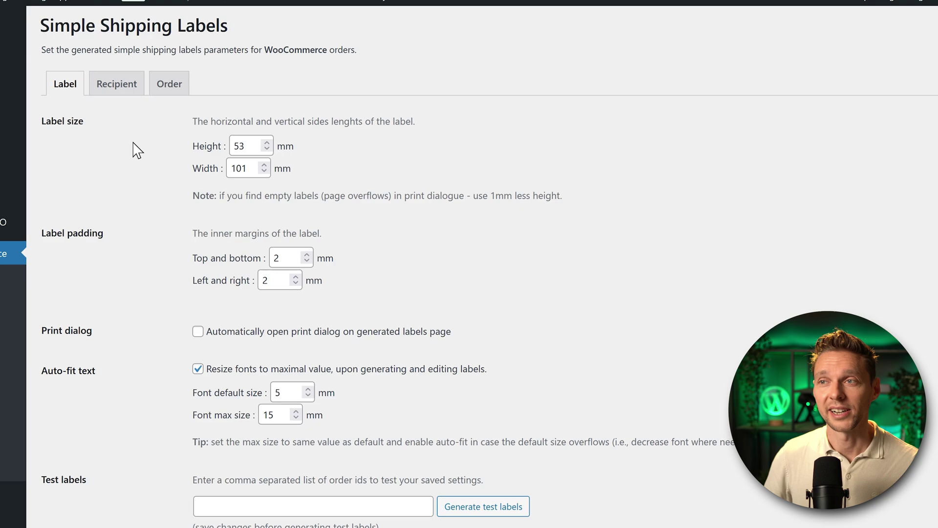
{"action": "double_click", "coordinate": [250, 133]}
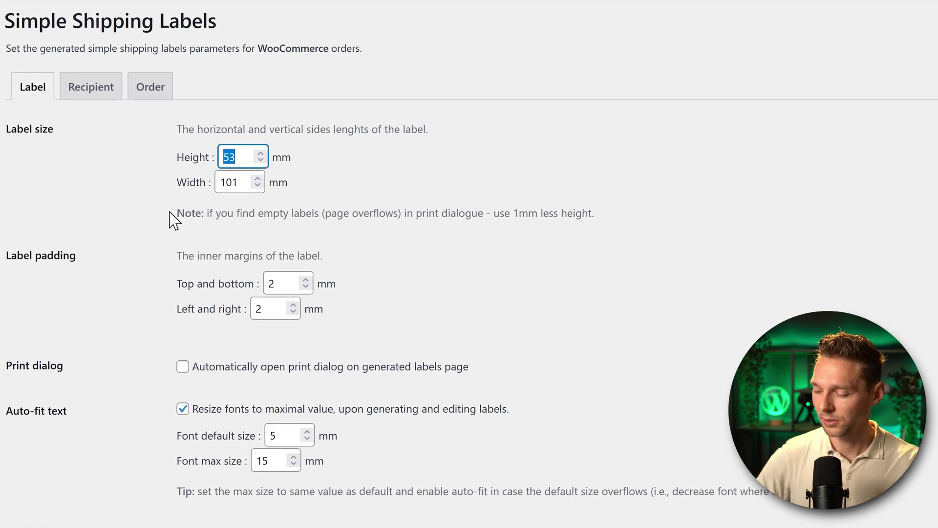
{"action": "type", "text": "3"}
{"action": "left_click_drag", "start_coordinate": [235, 182], "coordinate": [219, 186]}
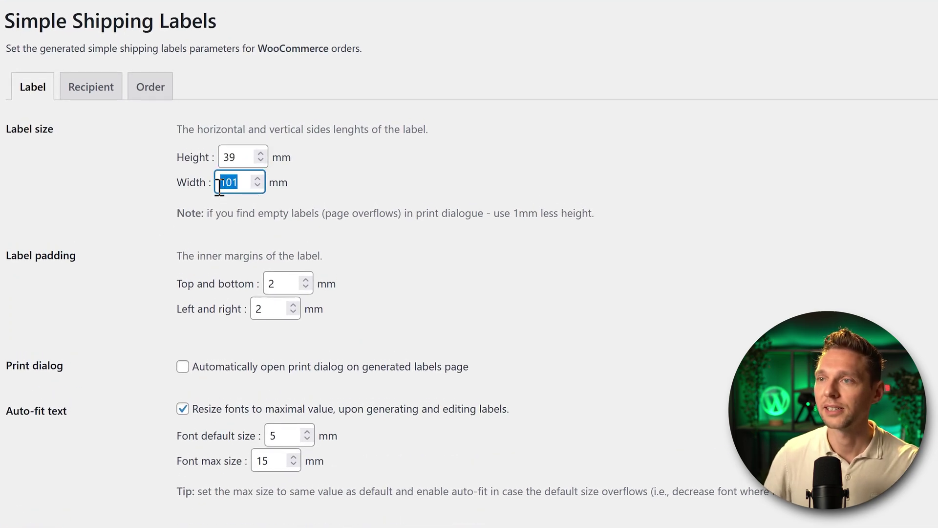
{"action": "type", "text": "89"}
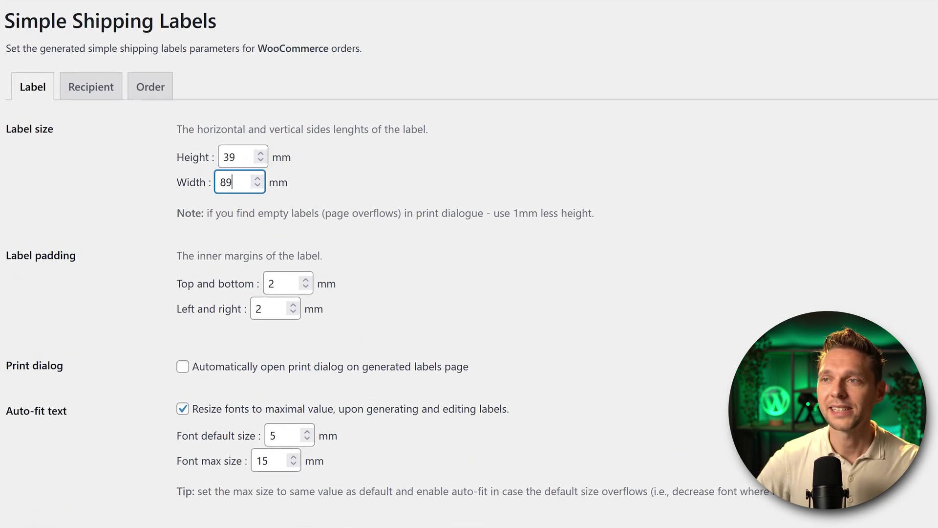
{"action": "left_click", "coordinate": [190, 215]}
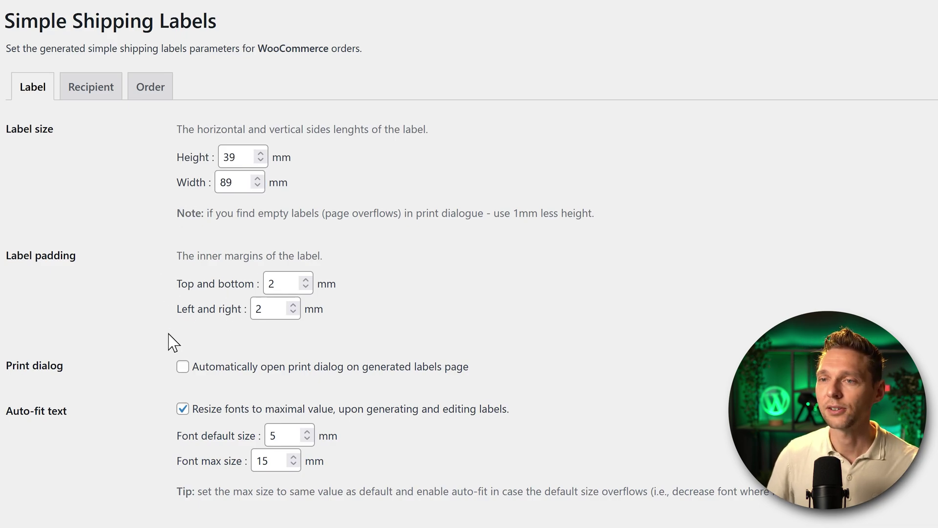
{"action": "left_click", "coordinate": [183, 367]}
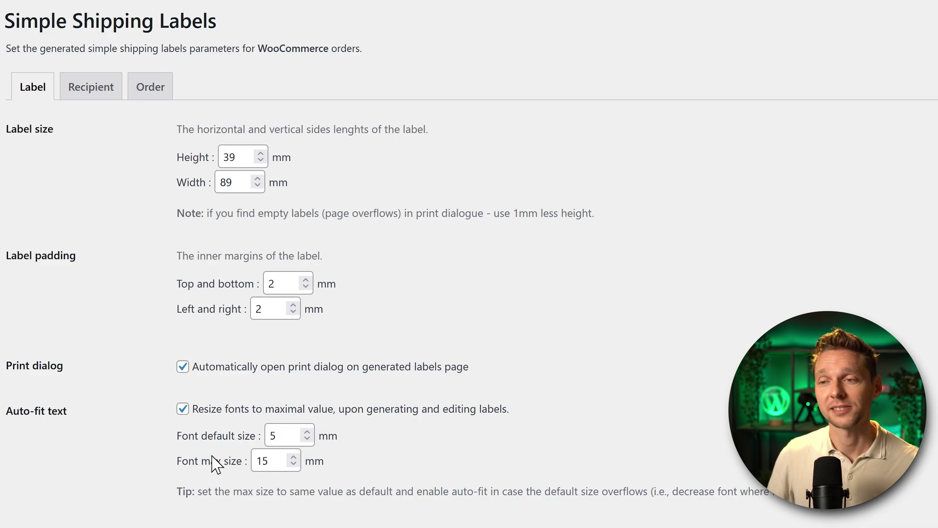
On the Recipient tab, keep the DEFAULT address layout and left-align the recipient text
{"action": "left_click", "coordinate": [96, 98]}
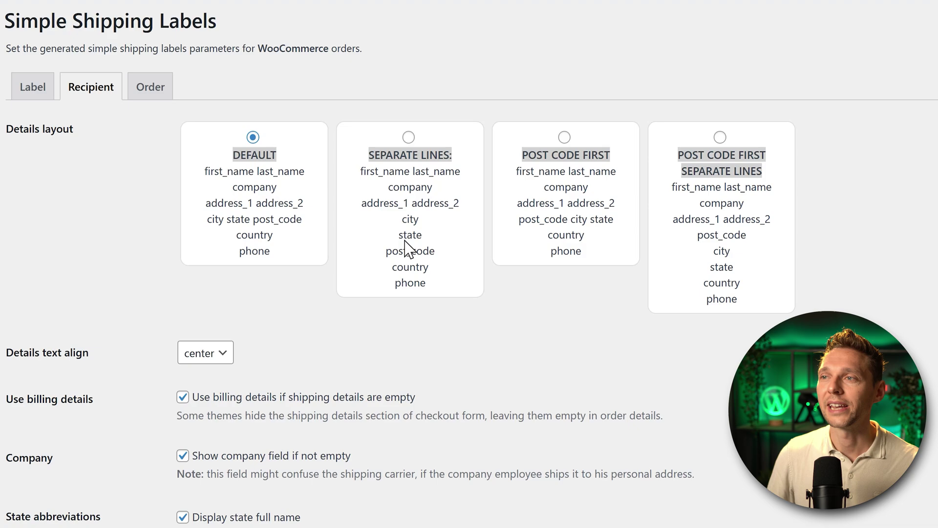
{"action": "left_click", "coordinate": [564, 137]}
{"action": "left_click", "coordinate": [661, 225]}
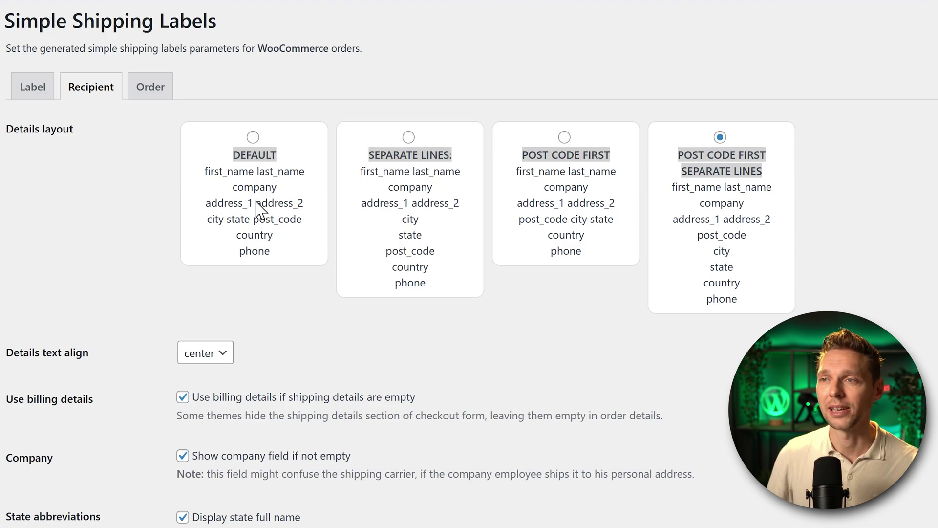
{"action": "left_click", "coordinate": [261, 225]}
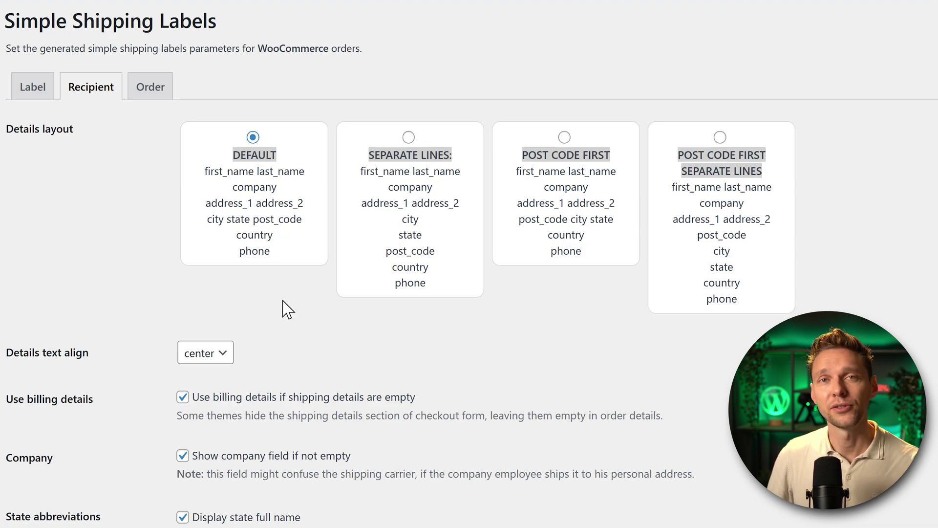
{"action": "middle_click", "coordinate": [256, 282]}
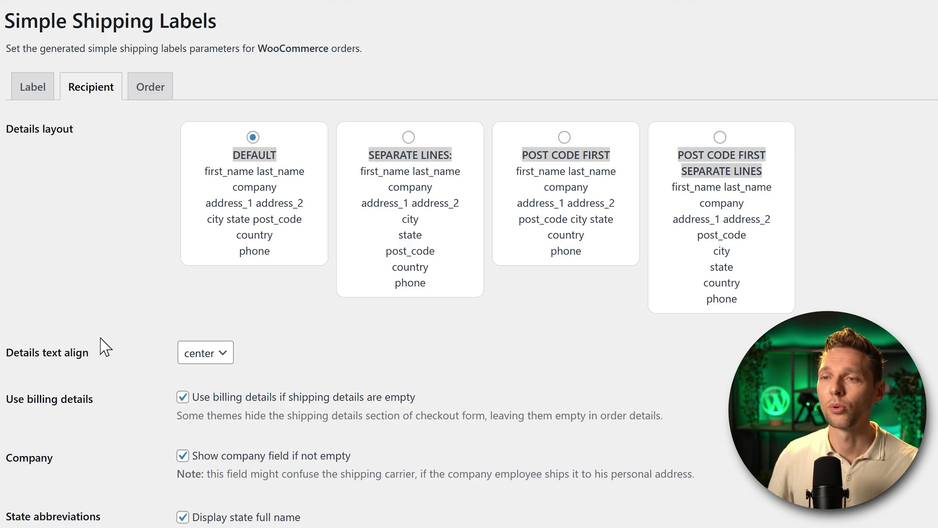
{"action": "left_click", "coordinate": [193, 357]}
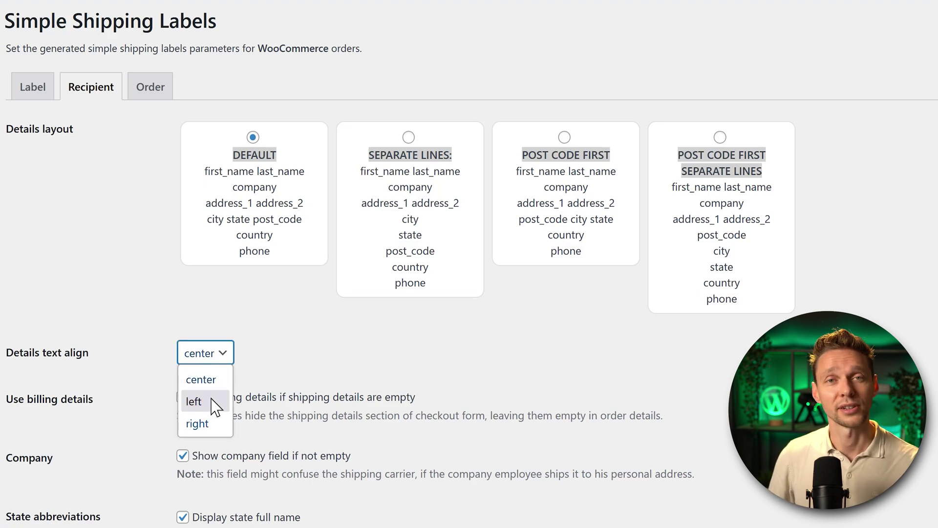
{"action": "left_click", "coordinate": [215, 406]}
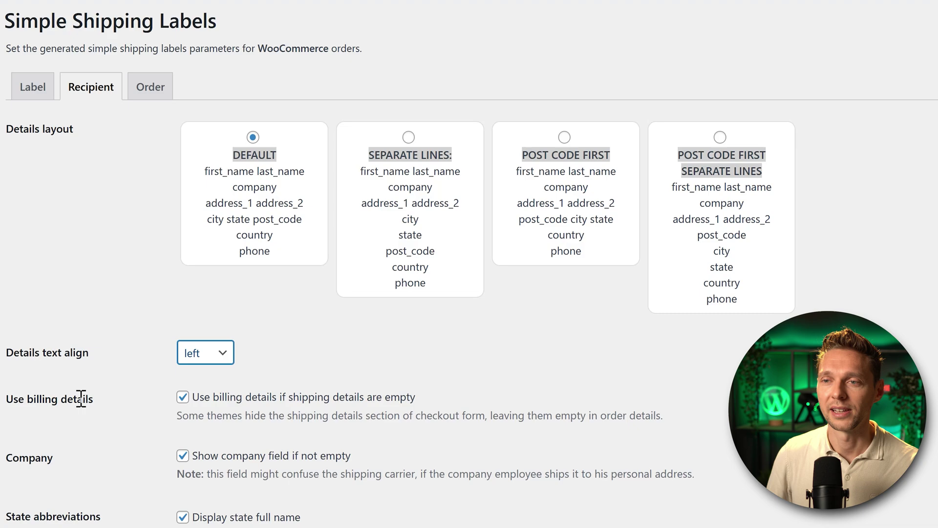
{"action": "left_click", "coordinate": [62, 405]}
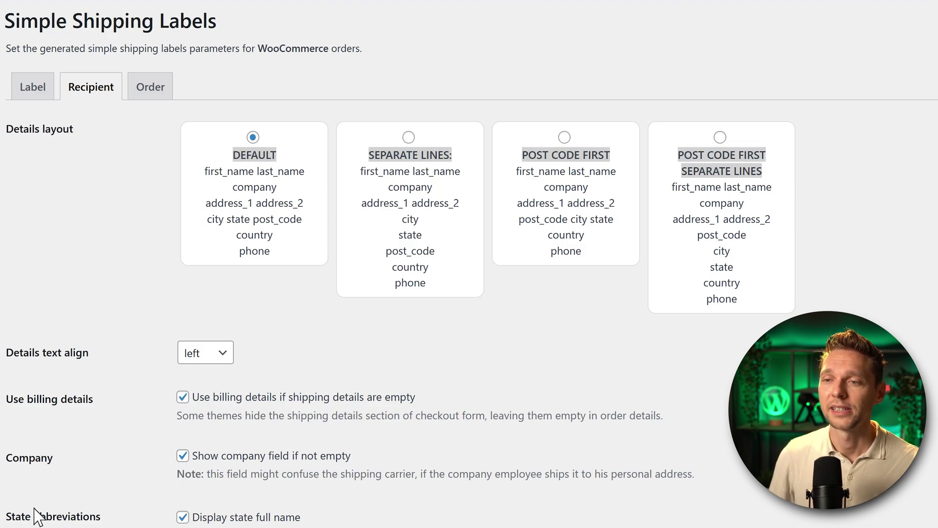
Untick 'Display state full name' and 'Show phone field' in the recipient settings
{"action": "scroll", "coordinate": [183, 508], "scroll_direction": "down", "scroll_amount": 3}
{"action": "left_click", "coordinate": [182, 446]}
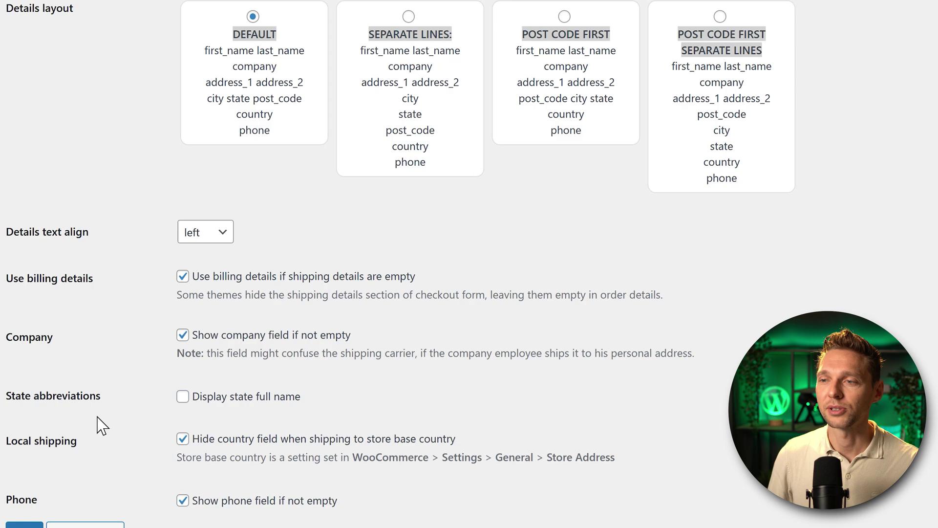
{"action": "scroll", "coordinate": [102, 425], "scroll_direction": "down", "scroll_amount": 1}
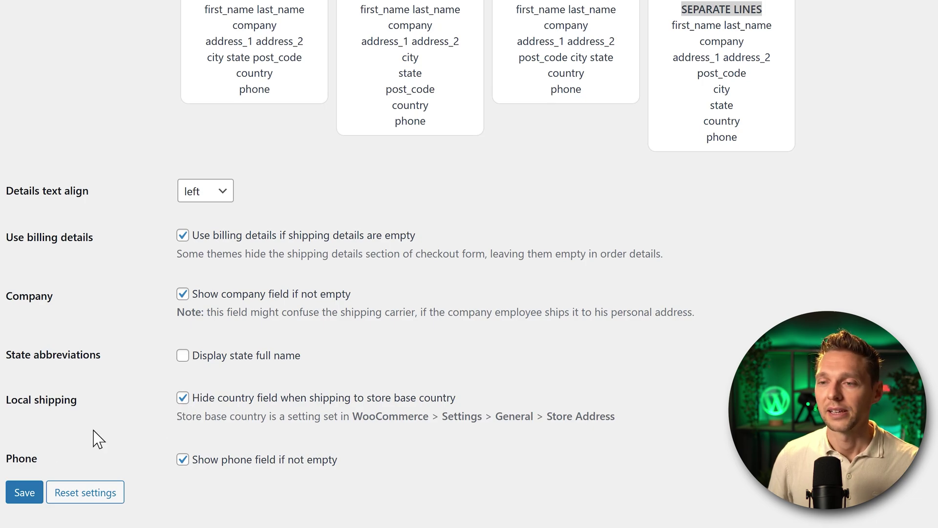
{"action": "left_click", "coordinate": [182, 461]}
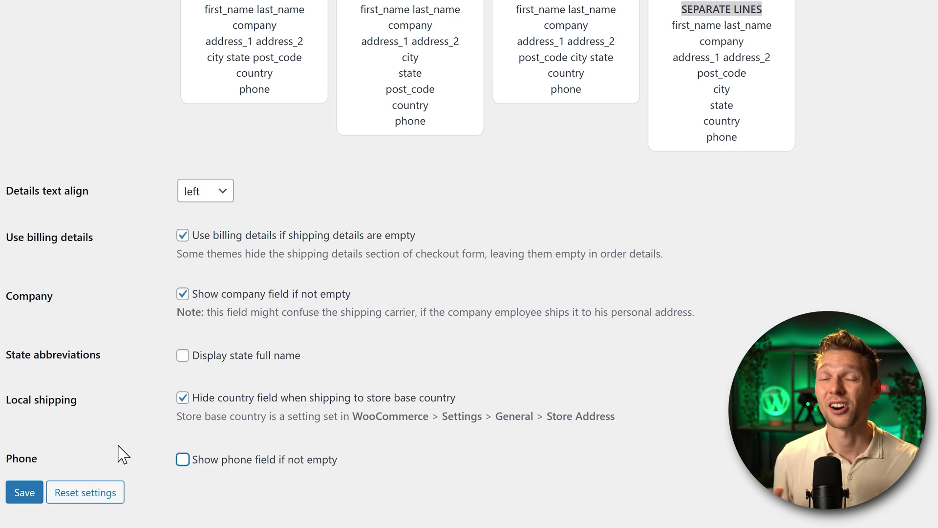
{"action": "scroll", "coordinate": [137, 440], "scroll_direction": "up", "scroll_amount": 3}
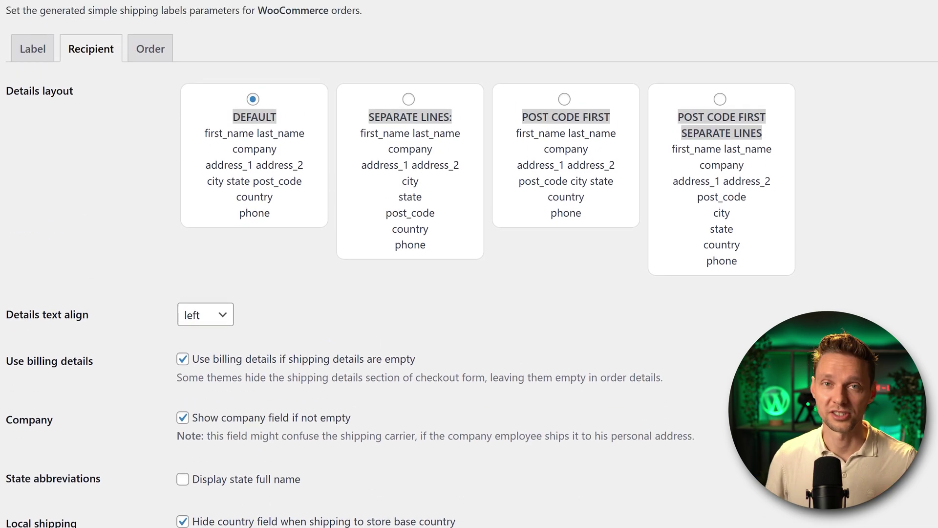
{"action": "scroll", "coordinate": [146, 146], "scroll_direction": "up", "scroll_amount": 1}
On the Order tab, untick 'Show order id' and 'Show order total', save, and return to Orders
{"action": "left_click", "coordinate": [152, 82]}
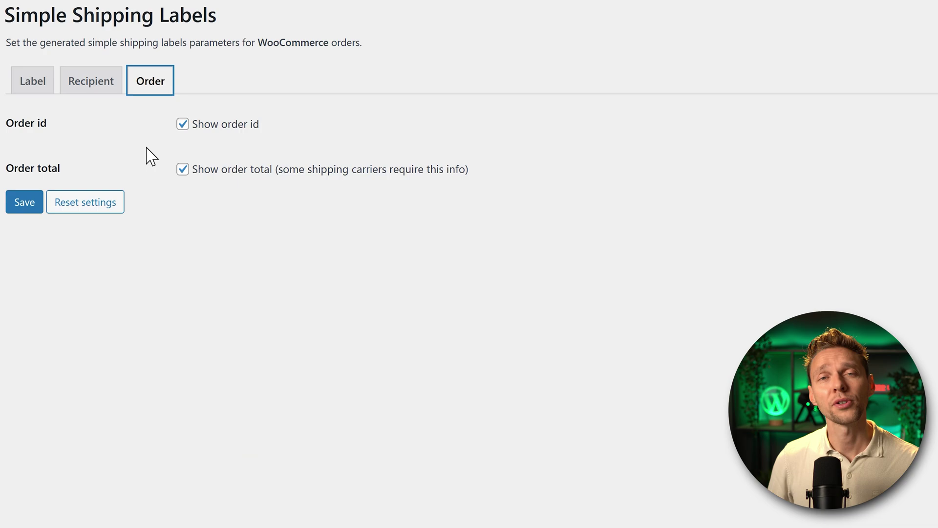
{"action": "left_click", "coordinate": [183, 125]}
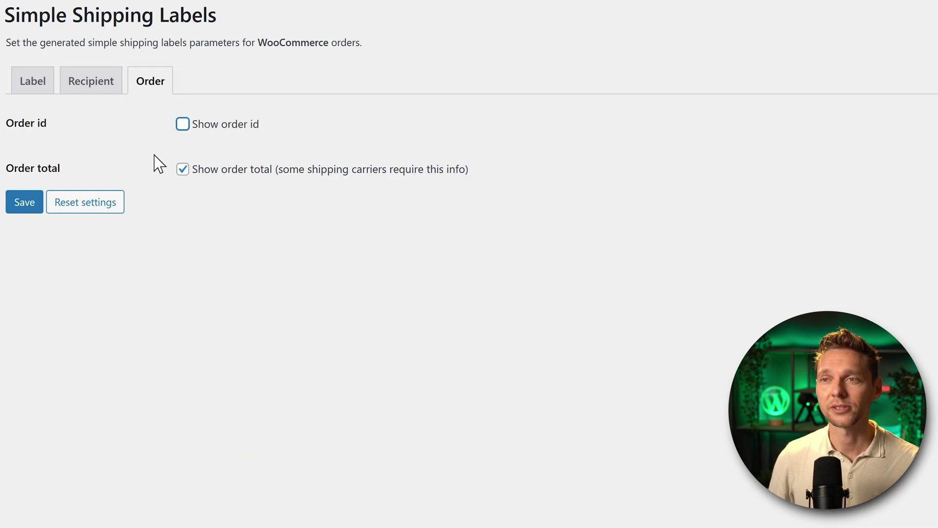
{"action": "left_click", "coordinate": [183, 169]}
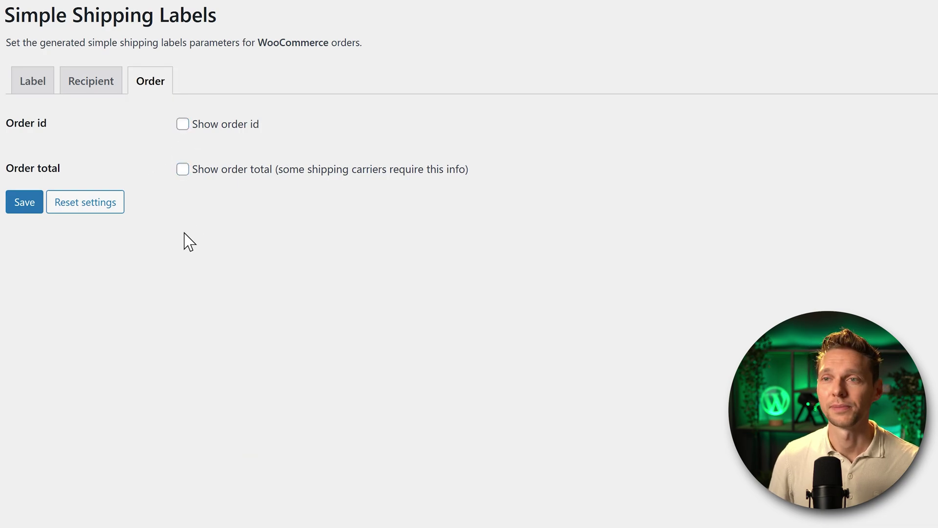
{"action": "left_click", "coordinate": [20, 206]}
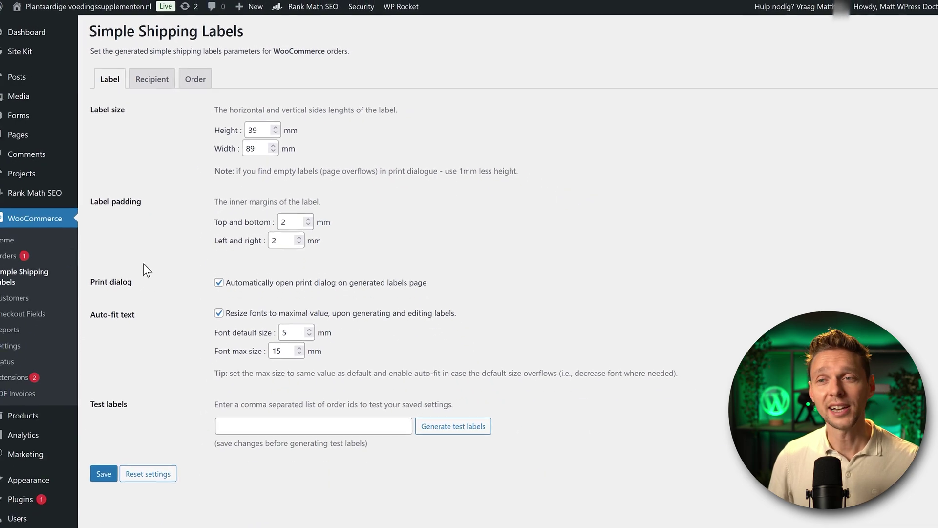
{"action": "left_click", "coordinate": [10, 256]}
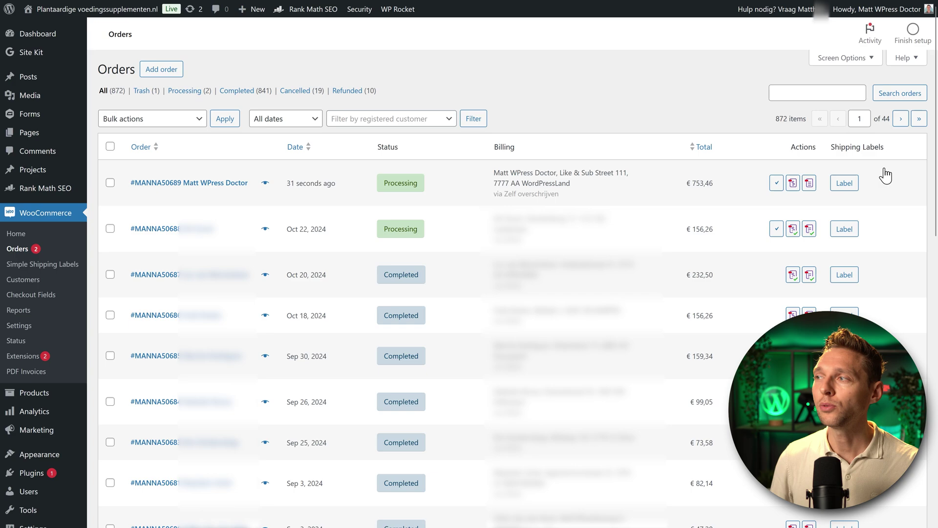
Generate the newest order's shipping label and set the print margins to None
{"action": "left_click", "coordinate": [845, 184]}
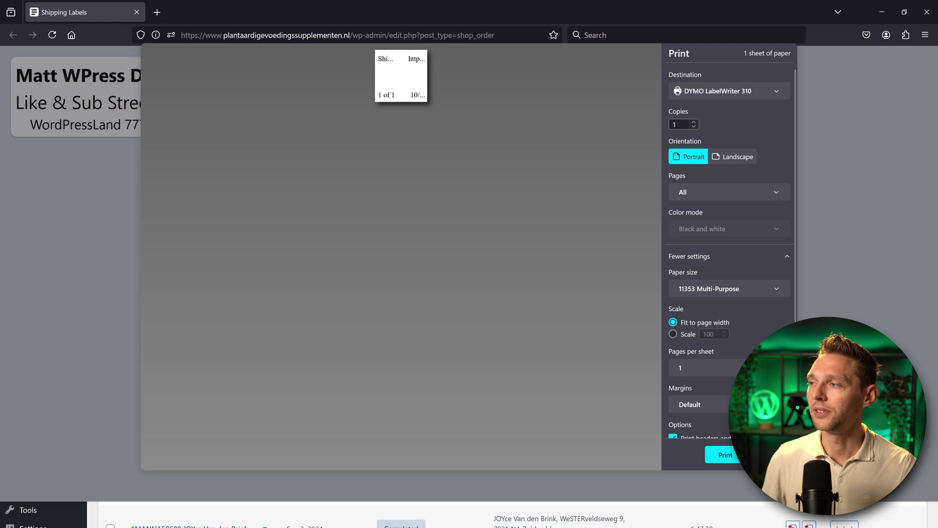
{"action": "scroll", "coordinate": [729, 368], "scroll_direction": "down", "scroll_amount": 3}
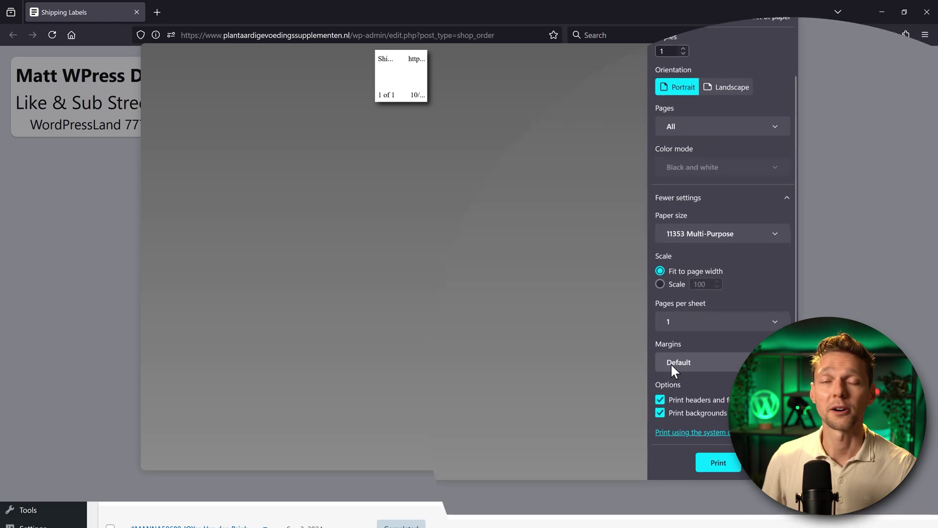
{"action": "left_click", "coordinate": [677, 363]}
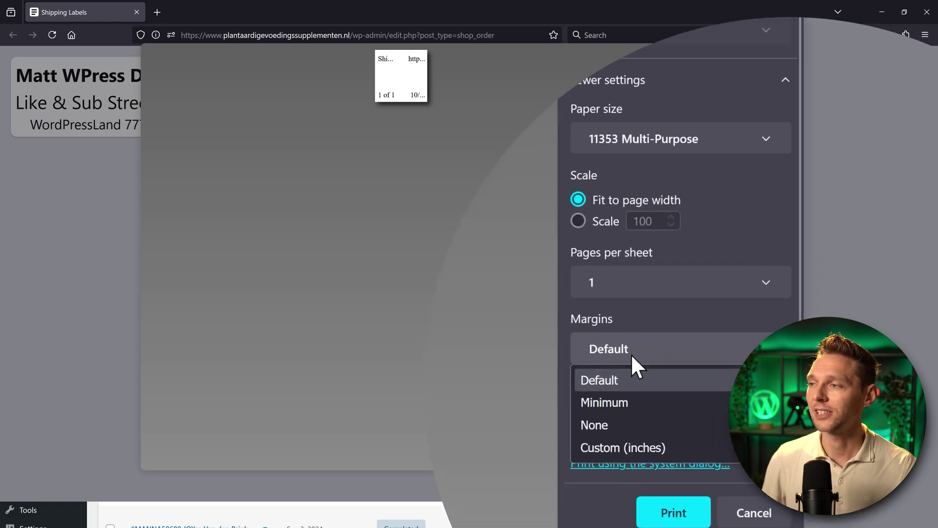
{"action": "left_click", "coordinate": [585, 432]}
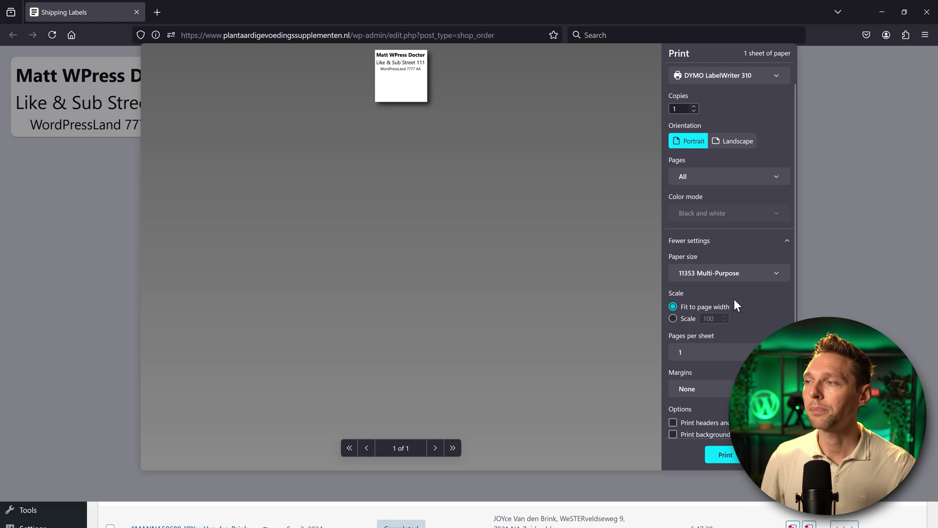
Compare the 30345, 30346 and 30330 Return Address paper sizes in the print preview
{"action": "left_click", "coordinate": [733, 272]}
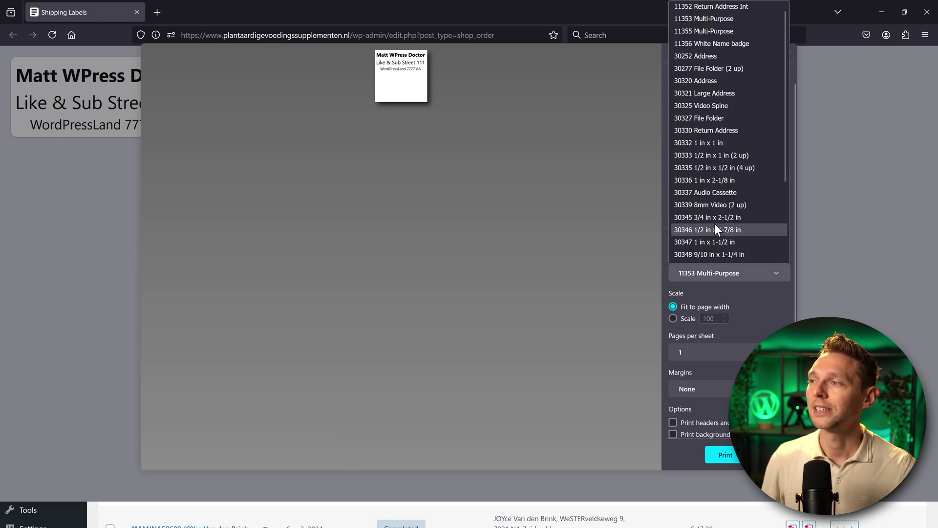
{"action": "left_click", "coordinate": [709, 219]}
{"action": "left_click", "coordinate": [716, 272]}
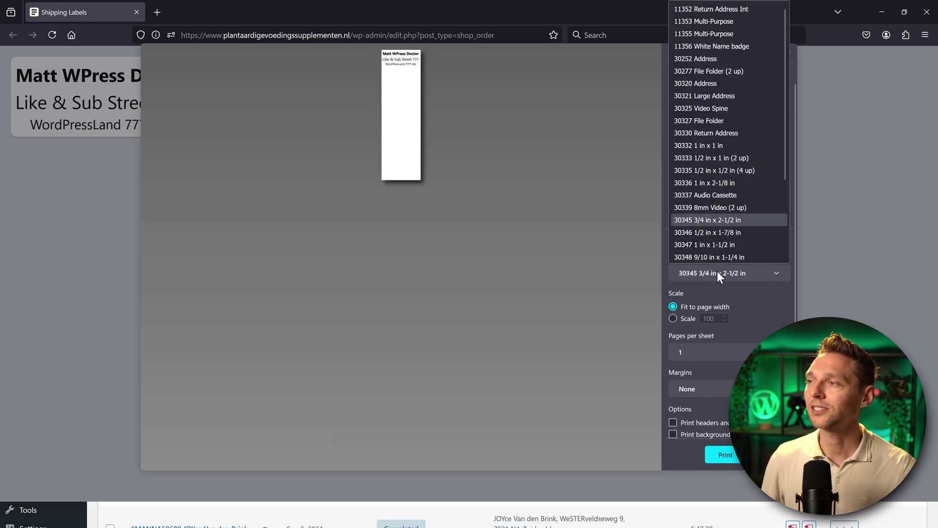
{"action": "left_click", "coordinate": [718, 221]}
{"action": "scroll", "coordinate": [710, 273], "scroll_direction": "up", "scroll_amount": 7}
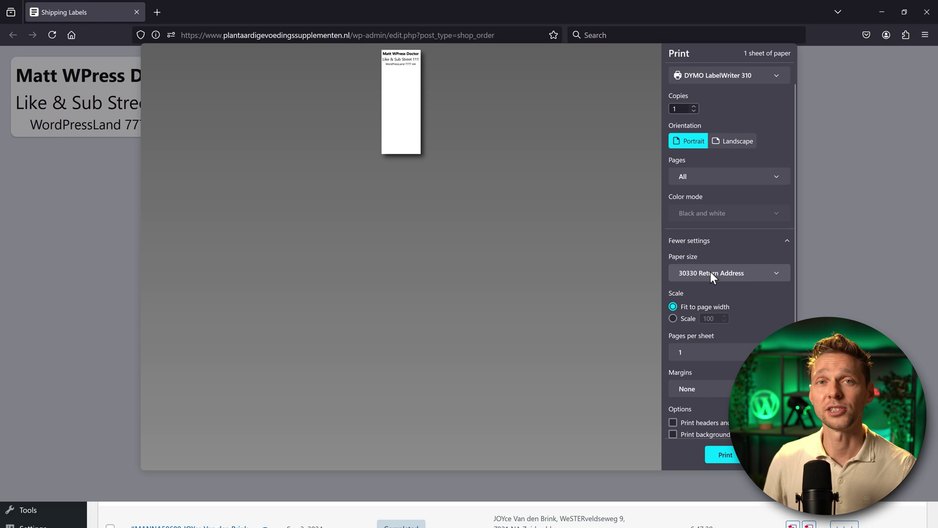
{"action": "left_click", "coordinate": [711, 271]}
{"action": "key", "text": "Escape"}
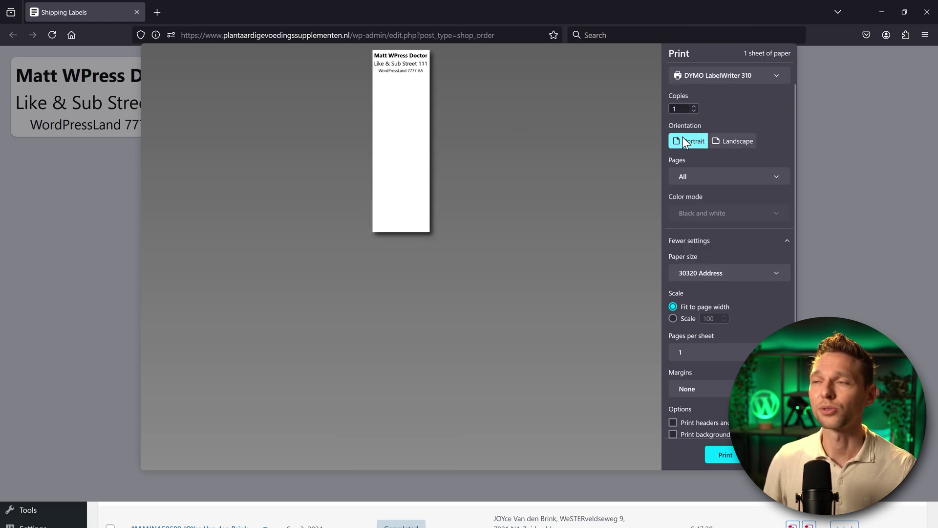
Switch to landscape and try the 30321 Large Address, 11353 and 11352 paper sizes
{"action": "left_click", "coordinate": [742, 142]}
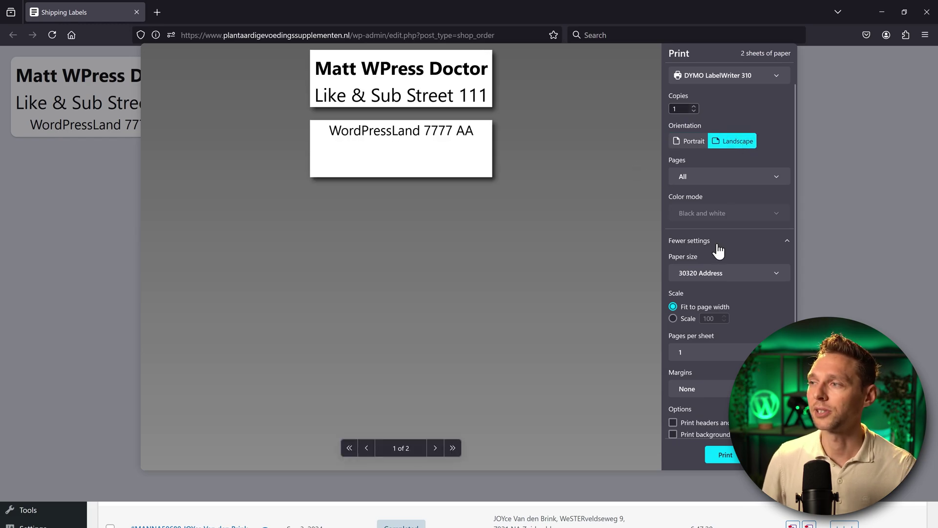
{"action": "left_click", "coordinate": [723, 272]}
{"action": "left_click", "coordinate": [714, 93]}
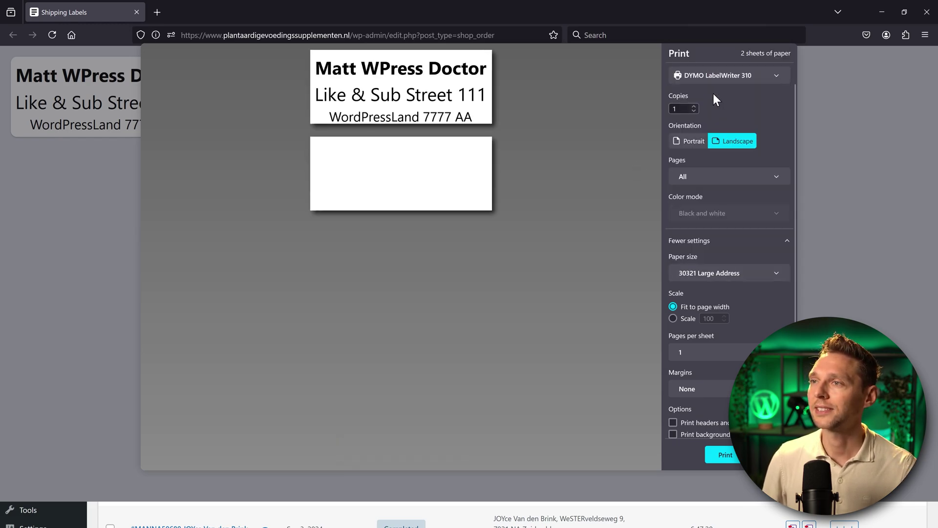
{"action": "left_click", "coordinate": [713, 273]}
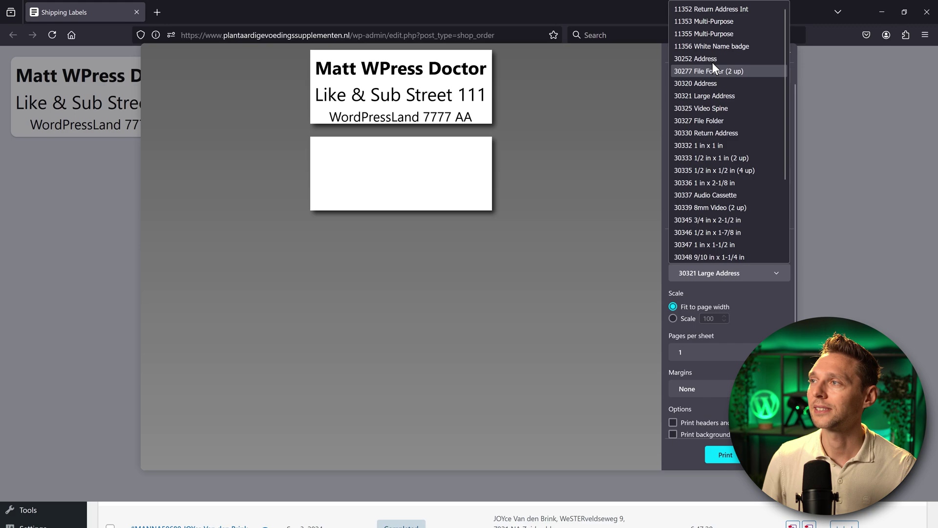
{"action": "left_click", "coordinate": [709, 22]}
{"action": "left_click", "coordinate": [706, 275]}
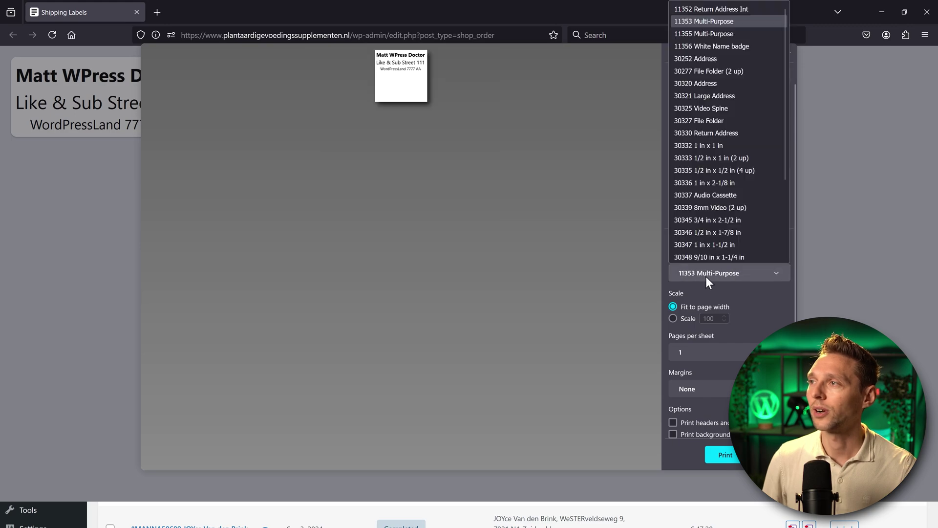
{"action": "left_click", "coordinate": [725, 10]}
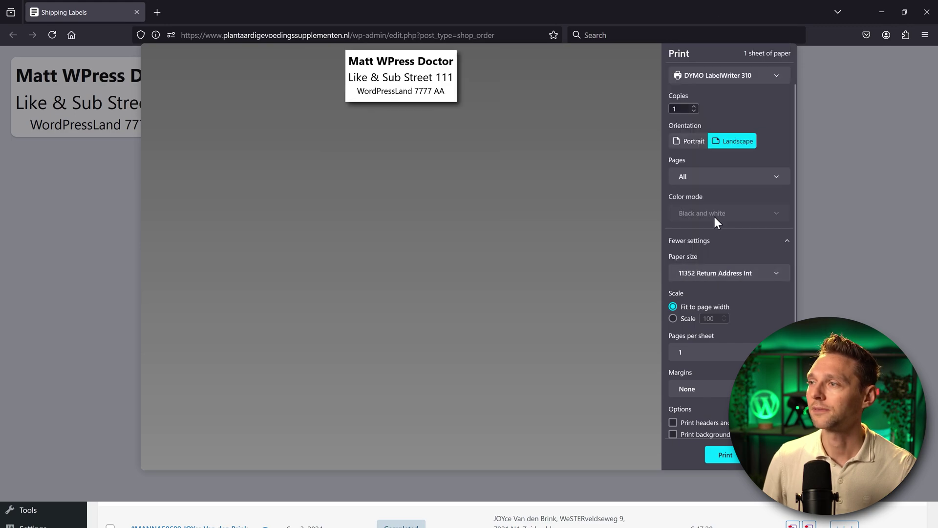
Try 11355 Multi-Purpose, then choose 11356 White Name badge paper and print the label
{"action": "left_click", "coordinate": [715, 273]}
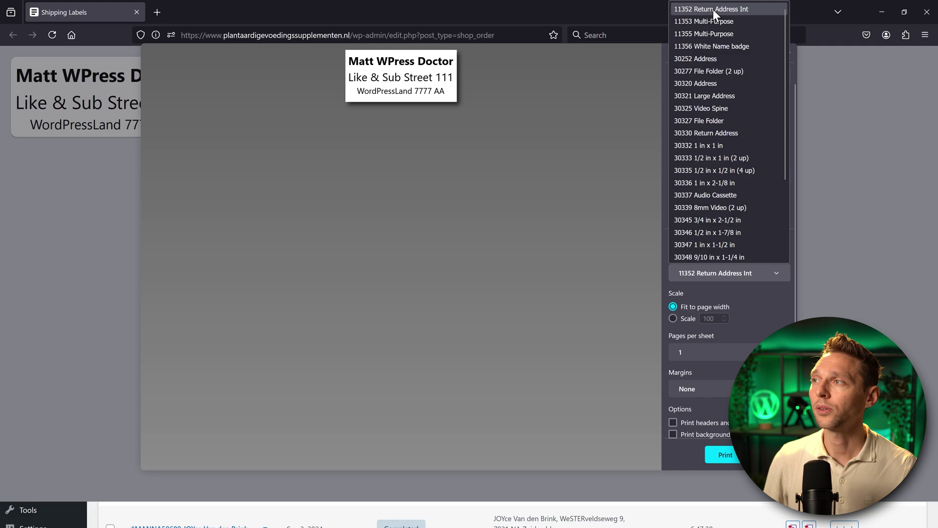
{"action": "left_click", "coordinate": [713, 33]}
{"action": "left_click", "coordinate": [711, 270]}
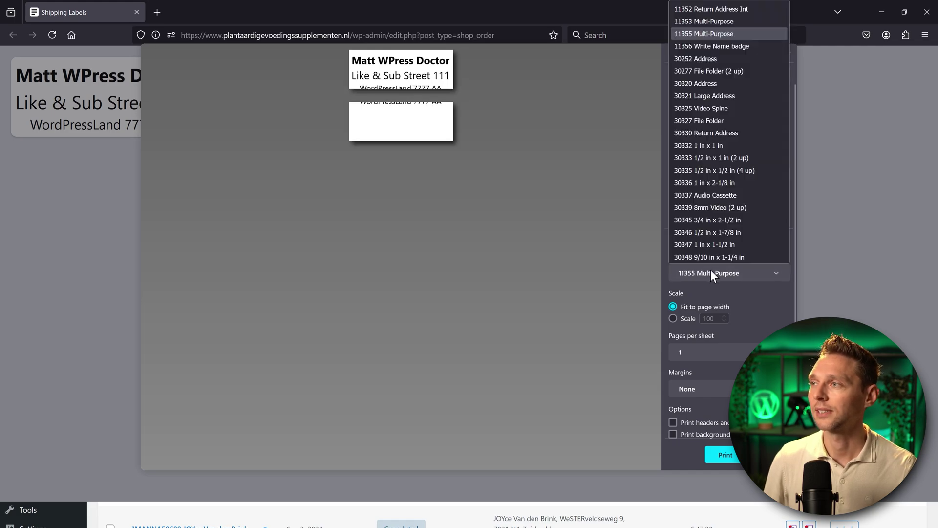
{"action": "left_click", "coordinate": [721, 43]}
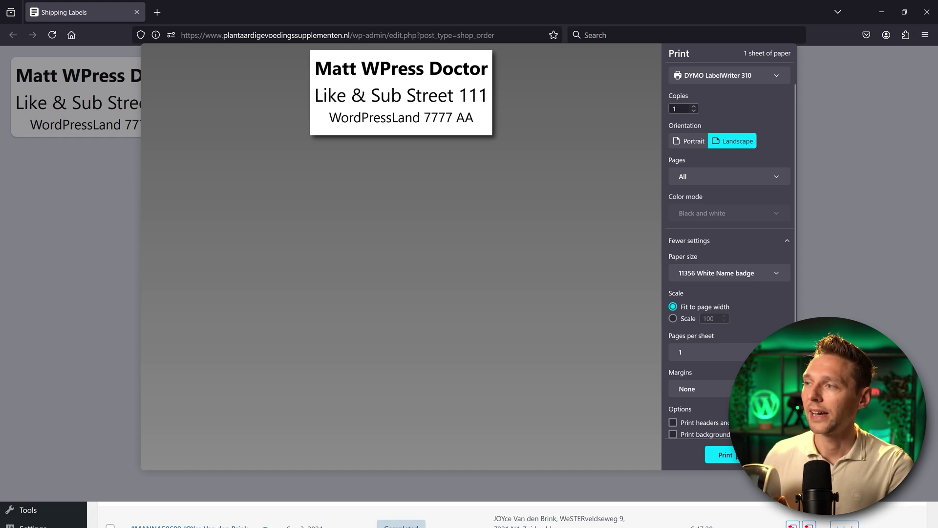
{"action": "left_click", "coordinate": [728, 454]}
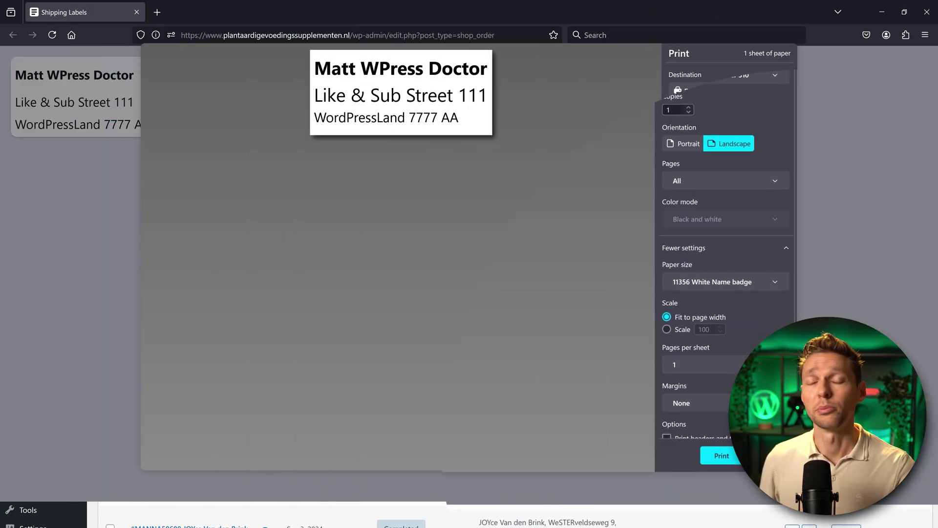
Switch the print margins to Custom in inches
{"action": "left_click", "coordinate": [709, 392]}
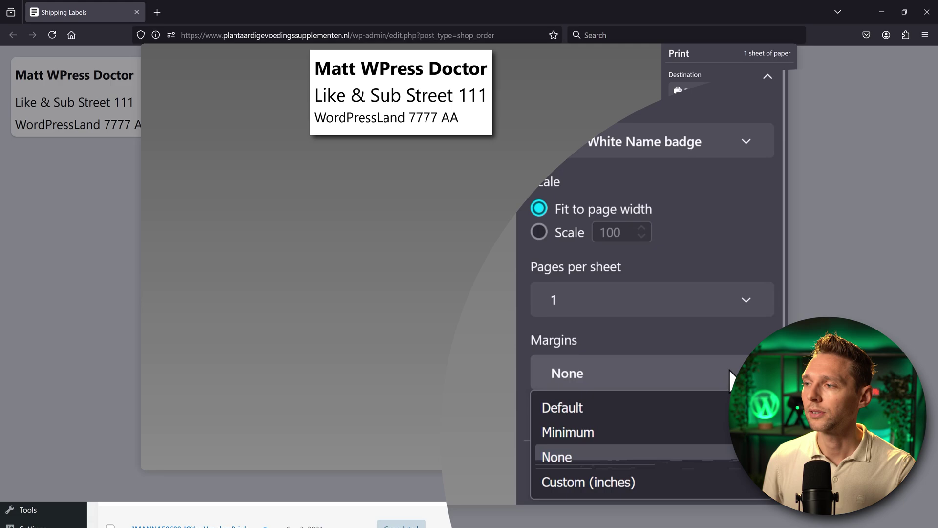
{"action": "left_click", "coordinate": [612, 479]}
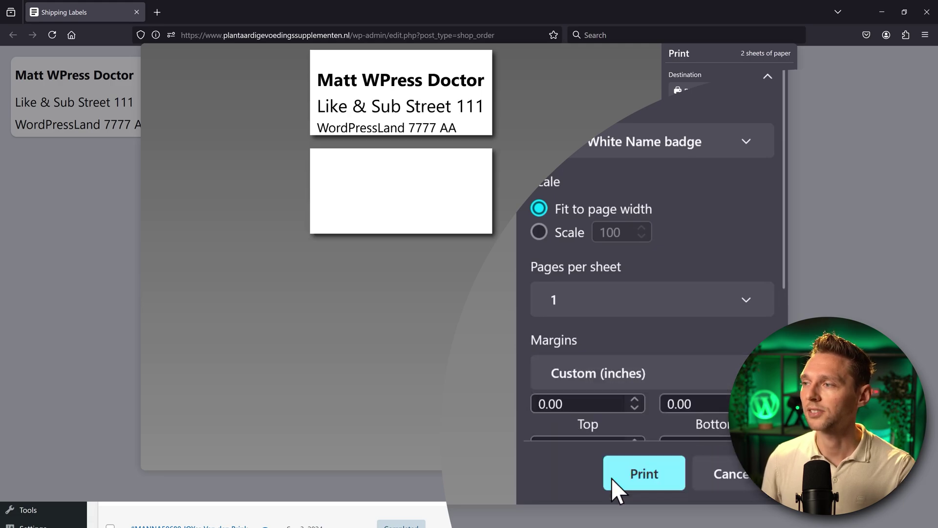
{"action": "scroll", "coordinate": [683, 342], "scroll_direction": "down", "scroll_amount": 3}
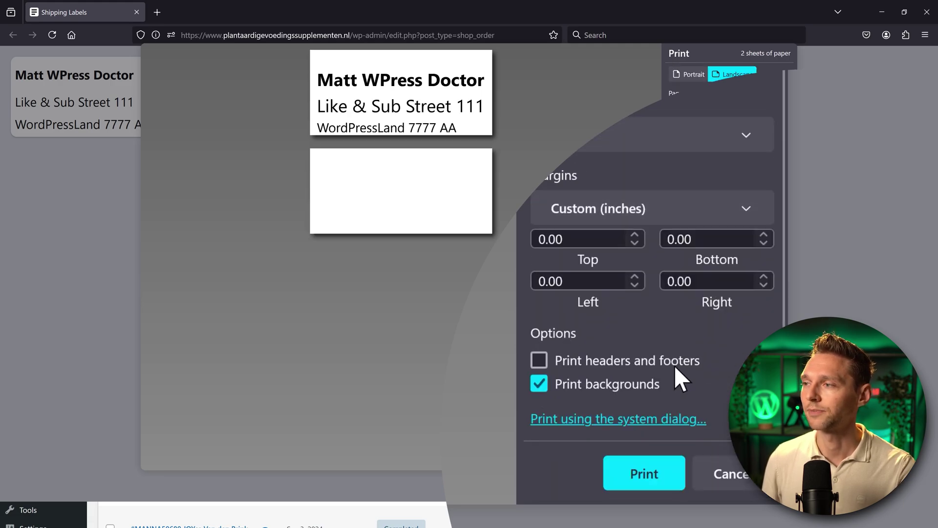
Raise the top margin to 0.3 in, set the bottom margin to 0, and print
{"action": "left_click", "coordinate": [610, 239]}
{"action": "left_click", "coordinate": [636, 234]}
{"action": "left_click", "coordinate": [634, 234]}
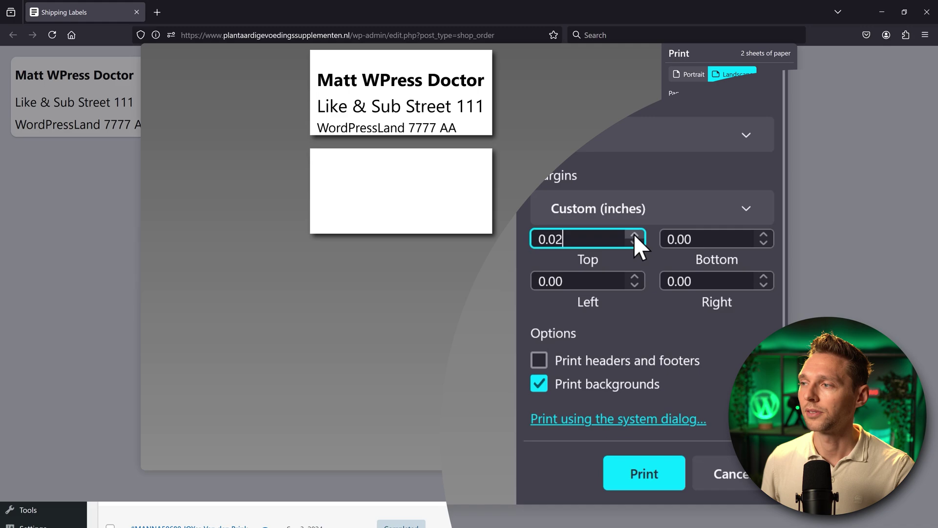
{"action": "left_click", "coordinate": [634, 234]}
{"action": "left_click", "coordinate": [635, 234]}
{"action": "left_click", "coordinate": [634, 233]}
{"action": "left_click", "coordinate": [634, 233]}
{"action": "left_click", "coordinate": [634, 234]}
{"action": "left_click", "coordinate": [635, 233]}
{"action": "left_click", "coordinate": [635, 232]}
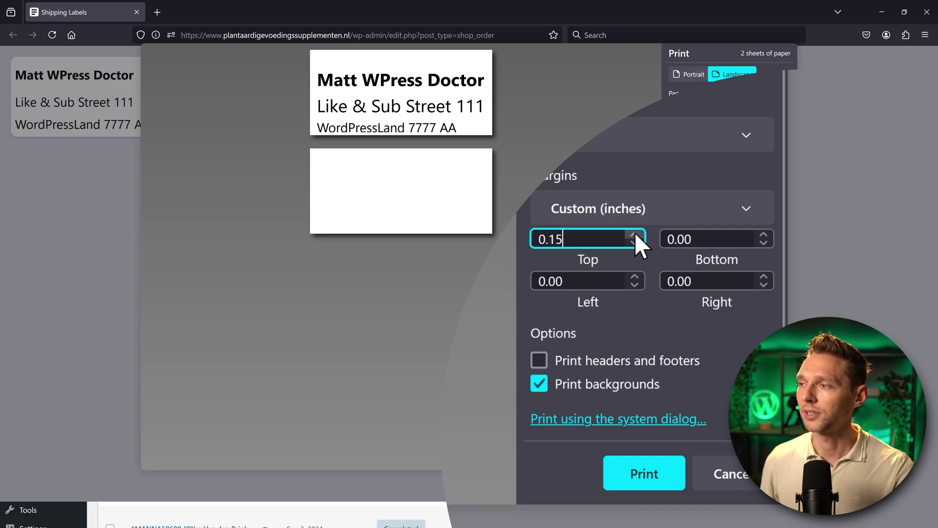
{"action": "left_click", "coordinate": [635, 233]}
{"action": "left_click", "coordinate": [634, 233]}
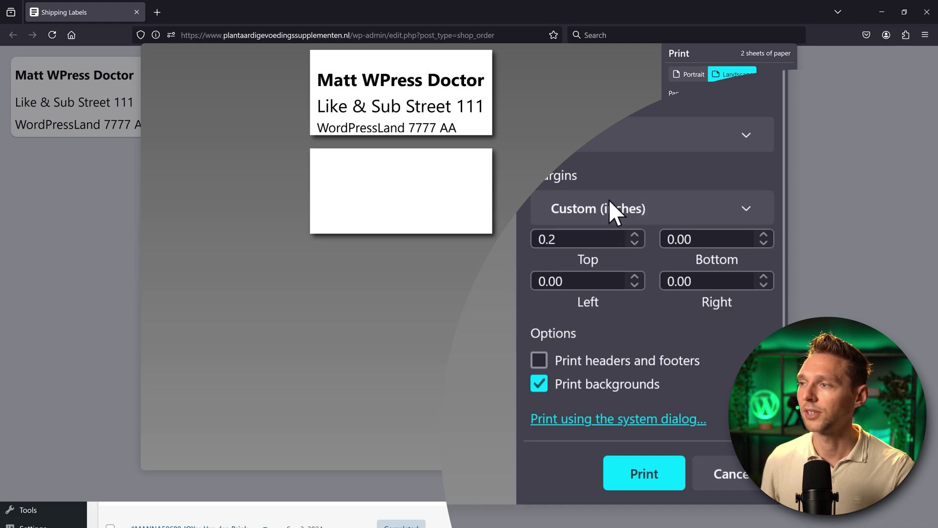
{"action": "left_click", "coordinate": [634, 233]}
{"action": "left_click", "coordinate": [634, 234]}
{"action": "left_click", "coordinate": [635, 234]}
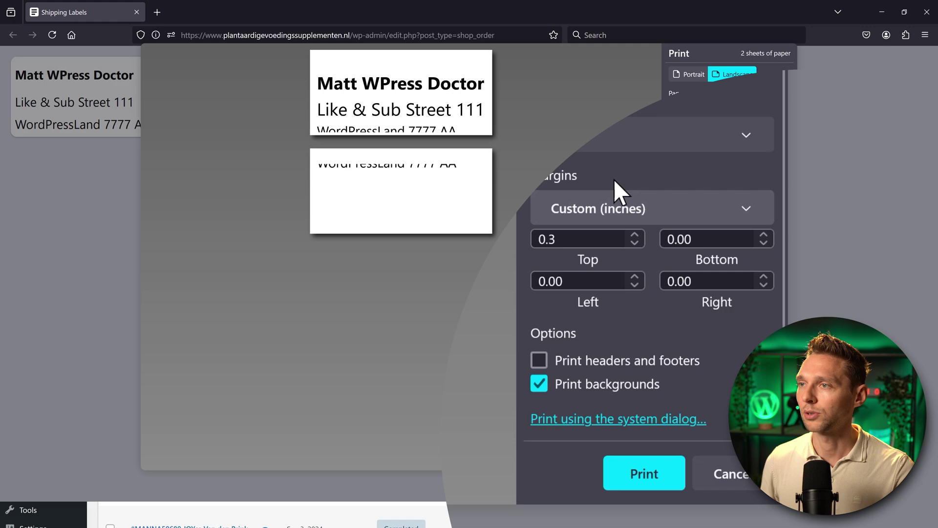
{"action": "left_click", "coordinate": [761, 242]}
{"action": "left_click", "coordinate": [649, 462]}
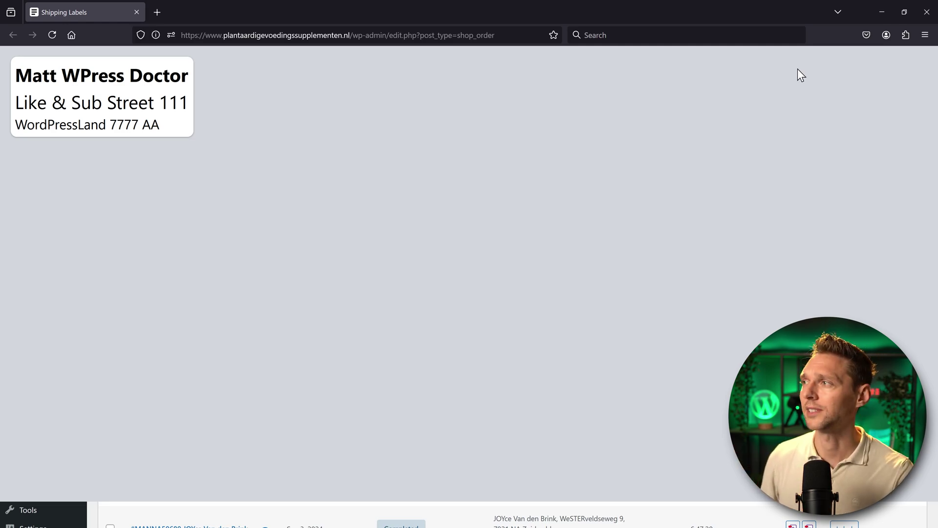
Reprint the label with a 0.20 in right margin and 87% Scale instead of fit to width
{"action": "left_click", "coordinate": [925, 35]}
{"action": "left_click", "coordinate": [806, 226]}
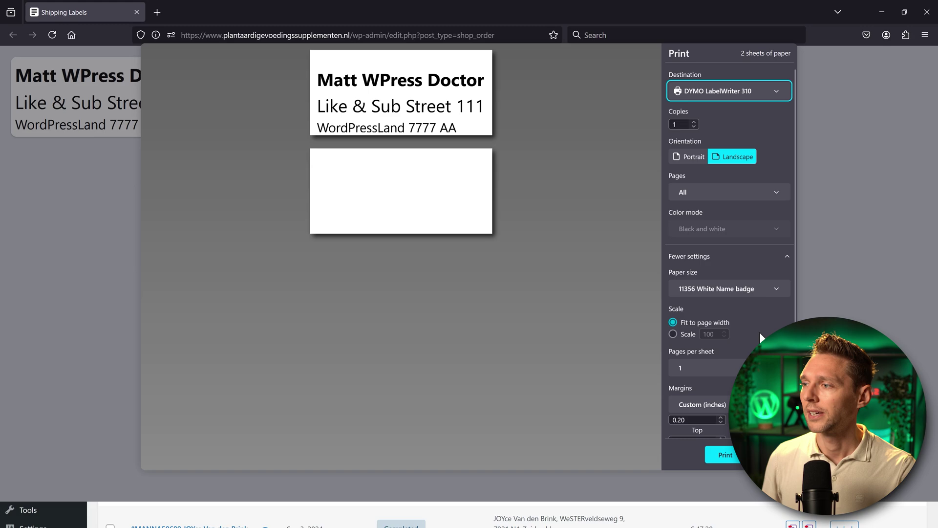
{"action": "scroll", "coordinate": [759, 332], "scroll_direction": "down", "scroll_amount": 3}
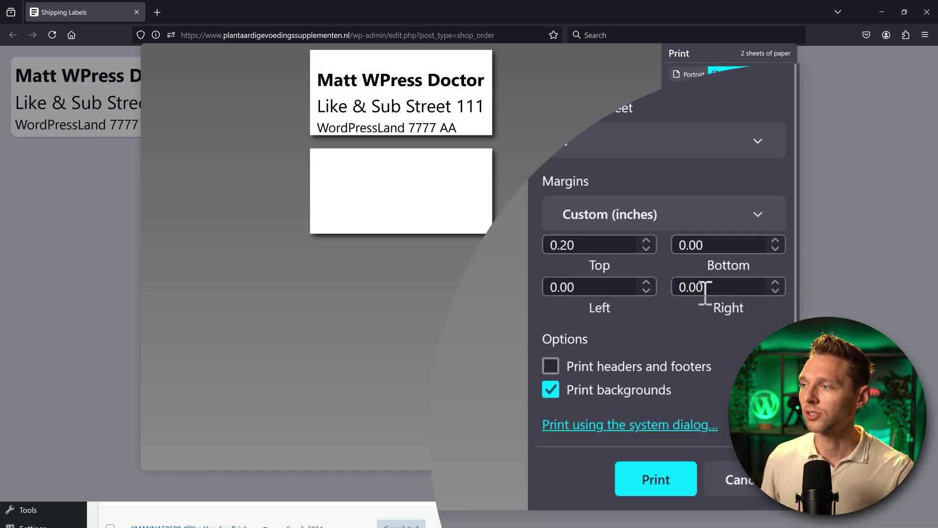
{"action": "double_click", "coordinate": [705, 292]}
{"action": "type", "text": "0.20"}
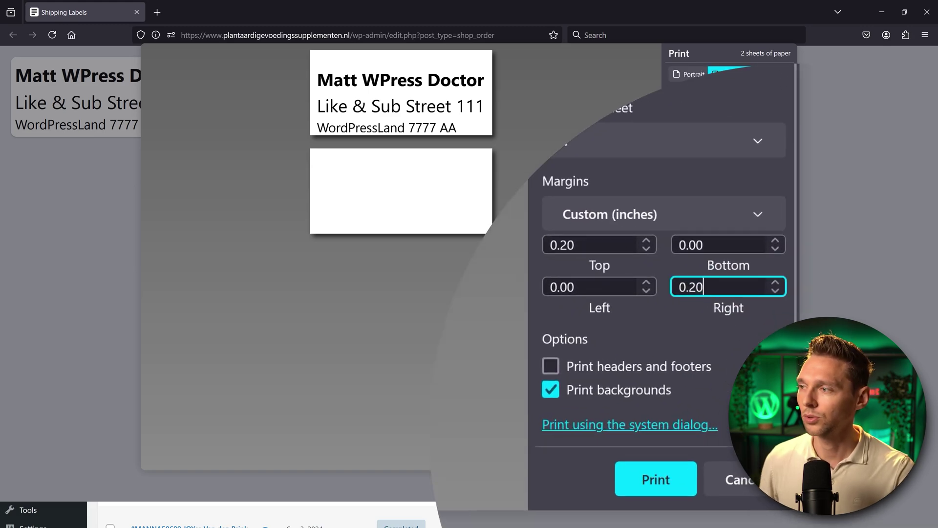
{"action": "left_click", "coordinate": [710, 321]}
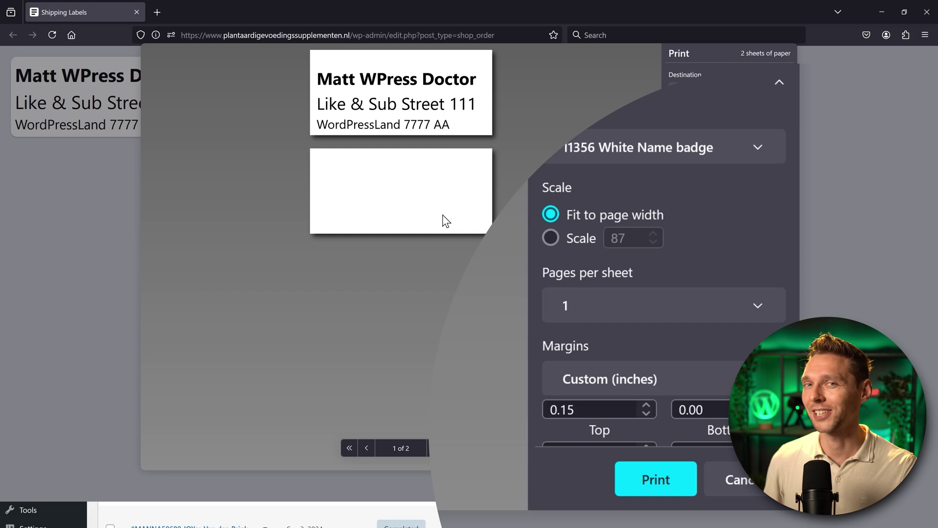
{"action": "left_click", "coordinate": [550, 238]}
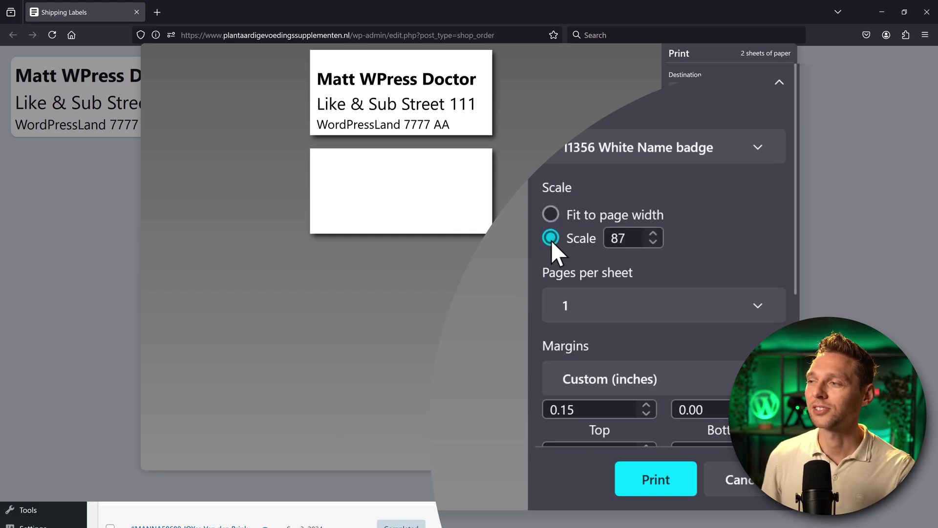
{"action": "left_click", "coordinate": [652, 477]}
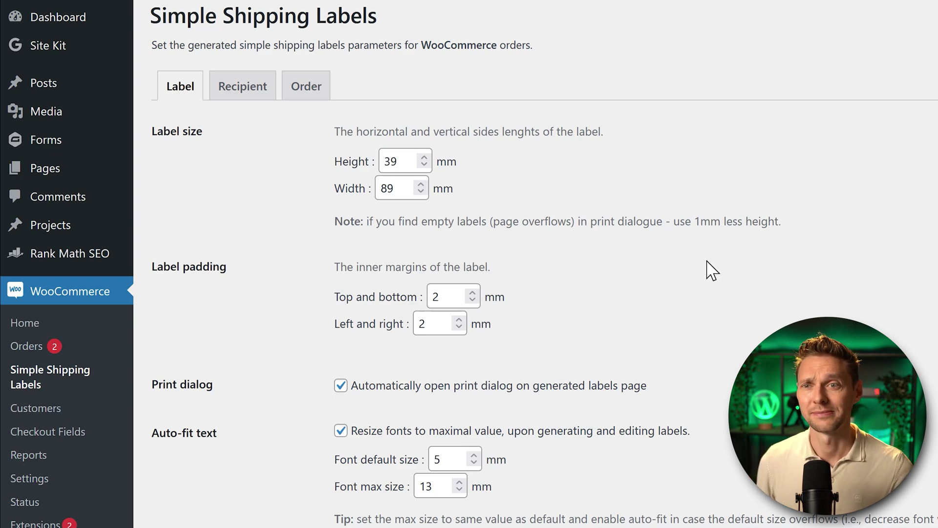
From Installed Plugins, follow the Simple Shipping Labels for WooCommerce author link to the developer's site
{"action": "mouse_move", "coordinate": [62, 500]}
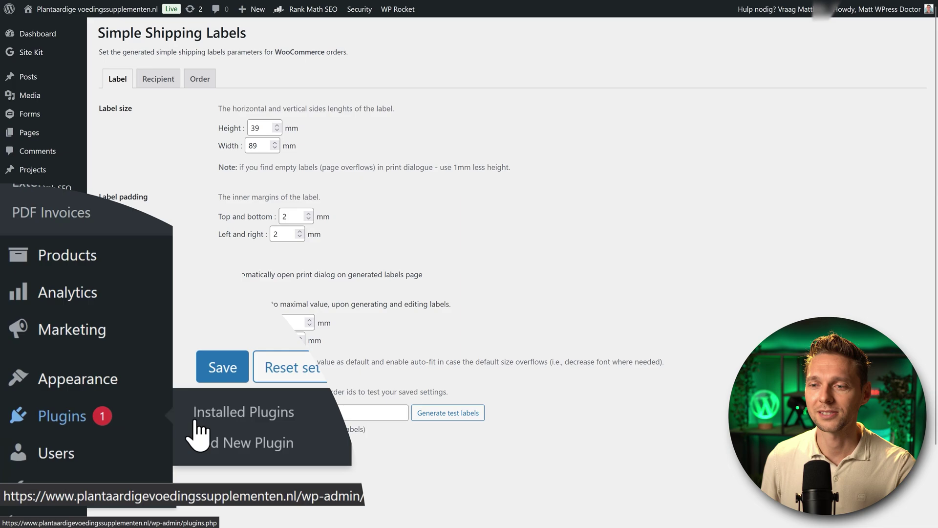
{"action": "left_click", "coordinate": [32, 311]}
{"action": "middle_click", "coordinate": [292, 175]}
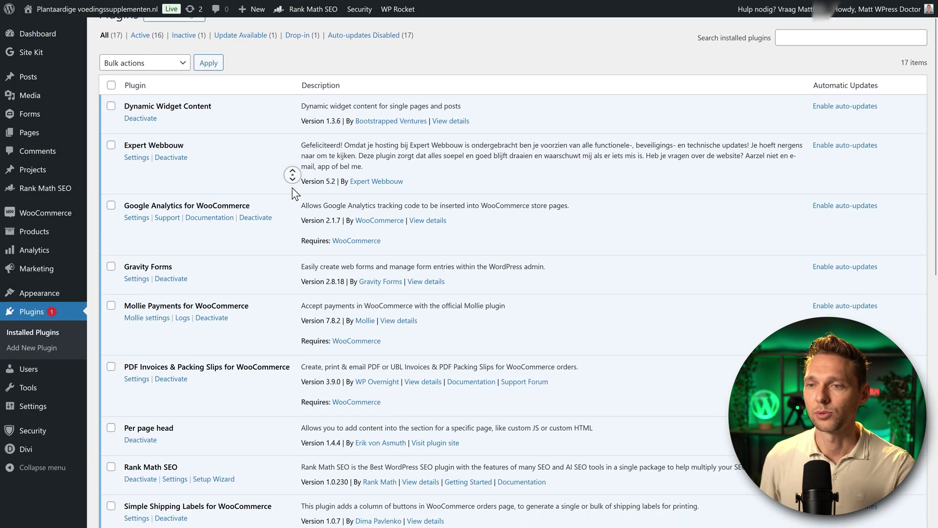
{"action": "middle_click", "coordinate": [296, 195]}
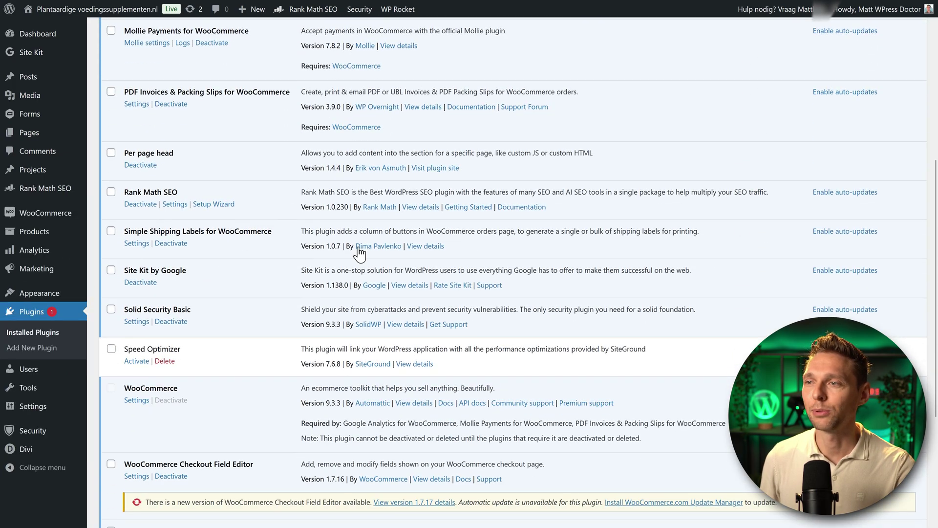
{"action": "left_click", "coordinate": [397, 239]}
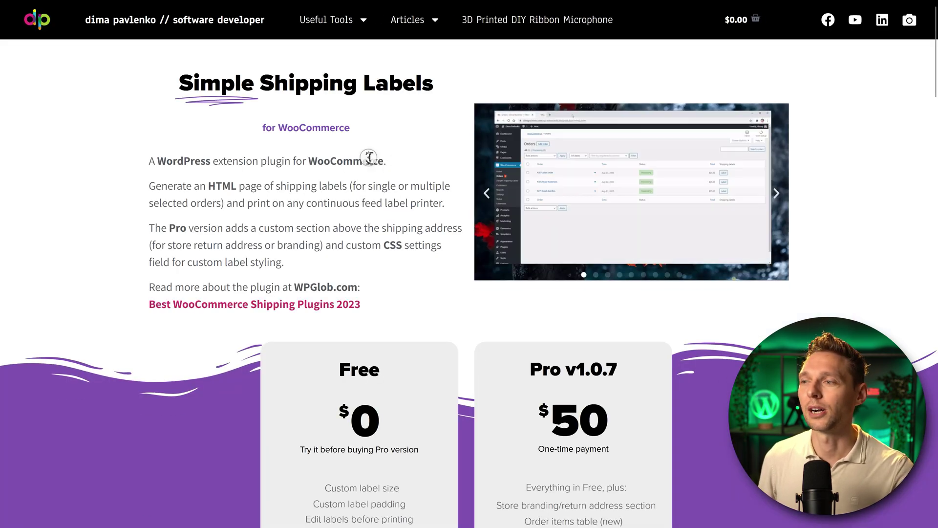
Review the Free and Pro pricing cards, then open the Pro v1.0.7 product page
{"action": "middle_click", "coordinate": [369, 157]}
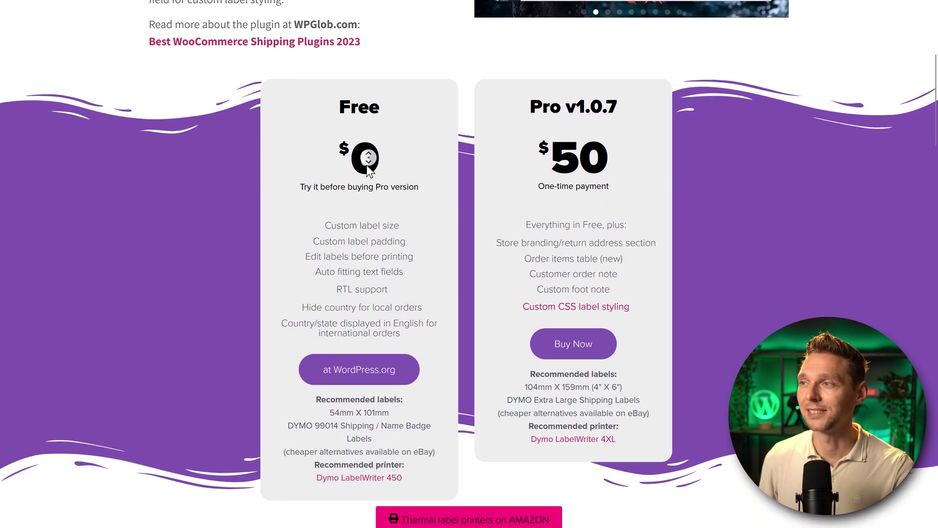
{"action": "left_click_drag", "start_coordinate": [542, 100], "coordinate": [580, 183]}
{"action": "left_click", "coordinate": [613, 168]}
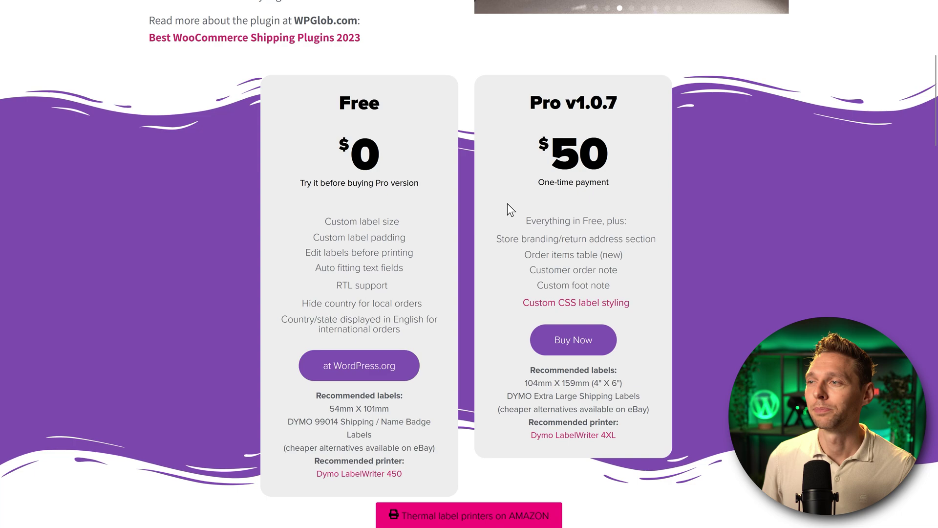
{"action": "left_click_drag", "start_coordinate": [533, 238], "coordinate": [659, 240]}
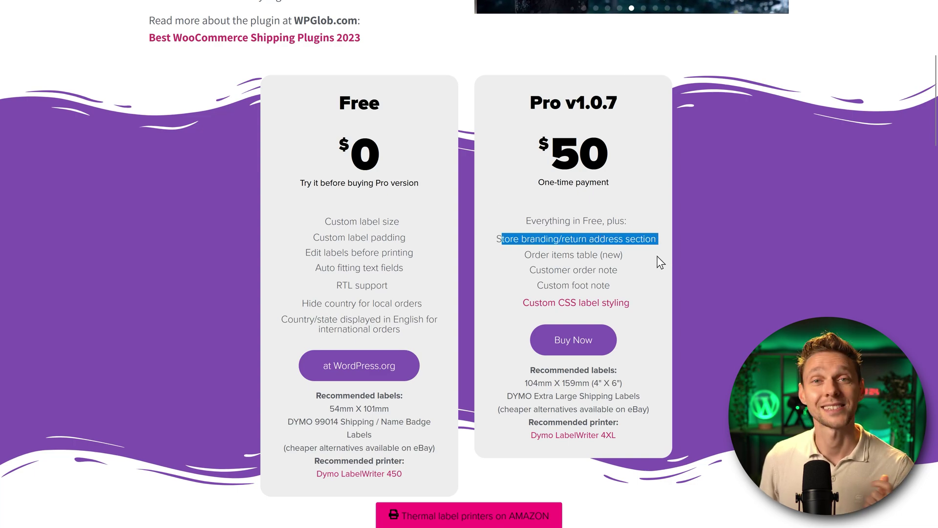
{"action": "left_click", "coordinate": [659, 263]}
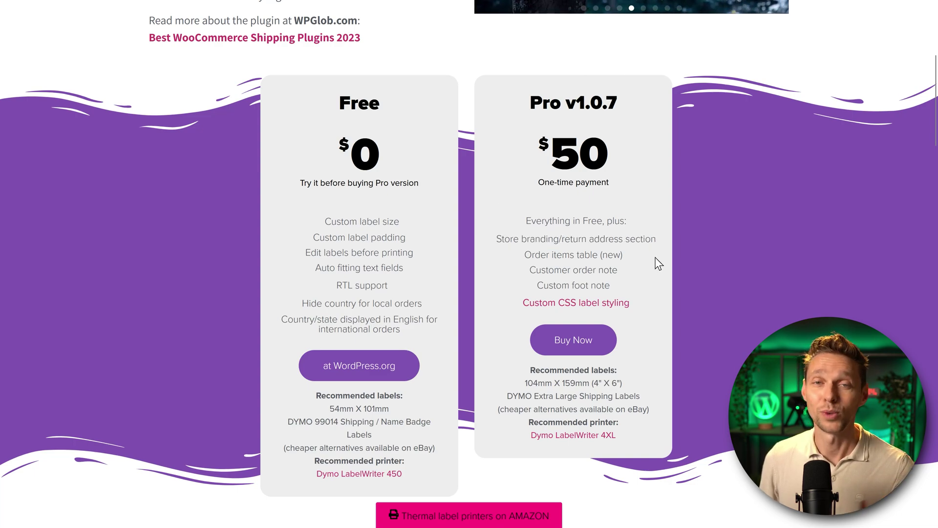
{"action": "left_click", "coordinate": [578, 345]}
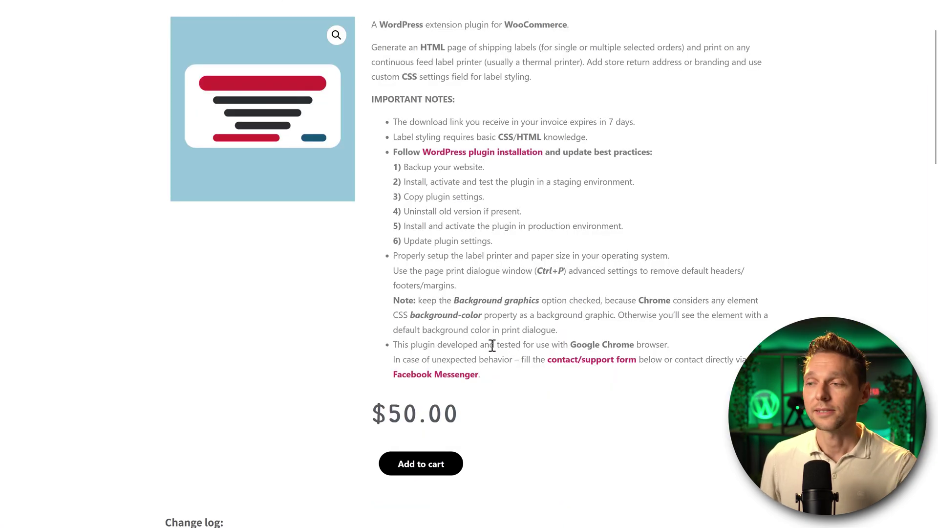
Add Simple Shipping Labels Pro to the cart and pay $50.00 through PayPal checkout
{"action": "left_click", "coordinate": [423, 464]}
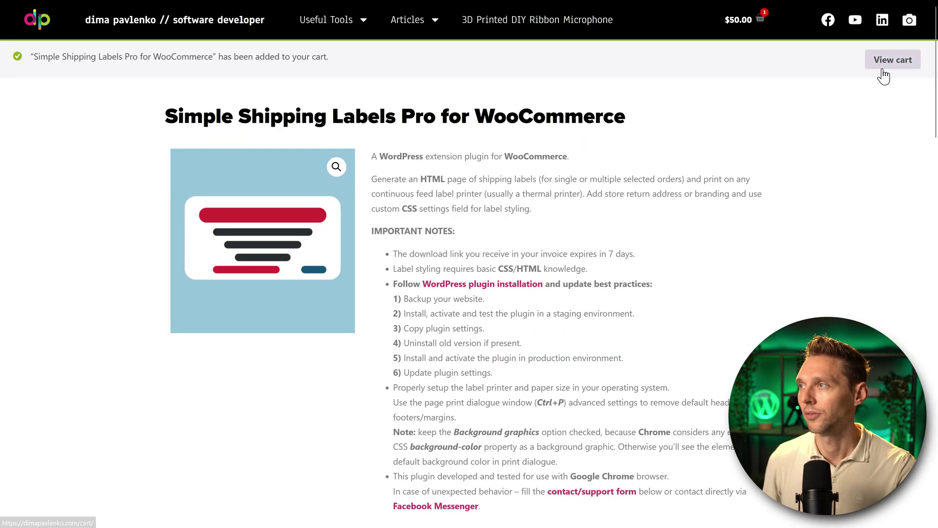
{"action": "left_click", "coordinate": [883, 71]}
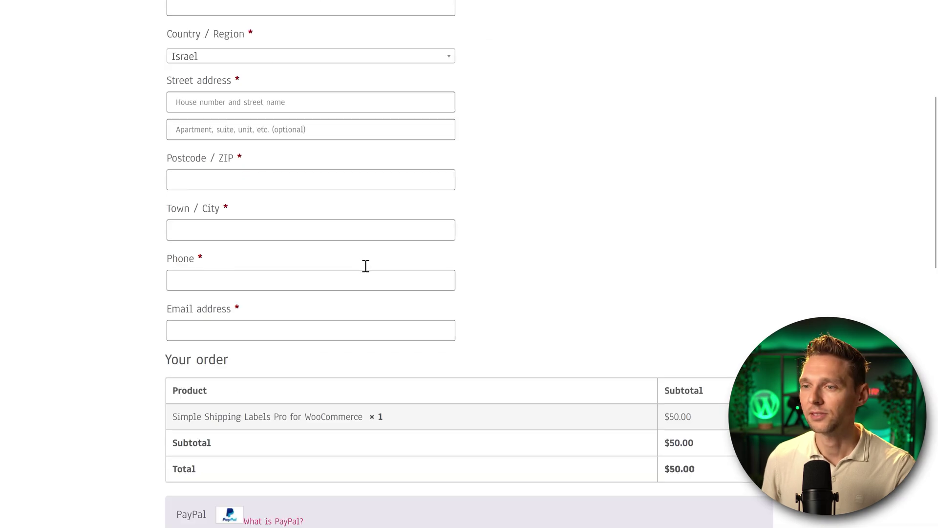
{"action": "scroll", "coordinate": [364, 268], "scroll_direction": "down", "scroll_amount": 5}
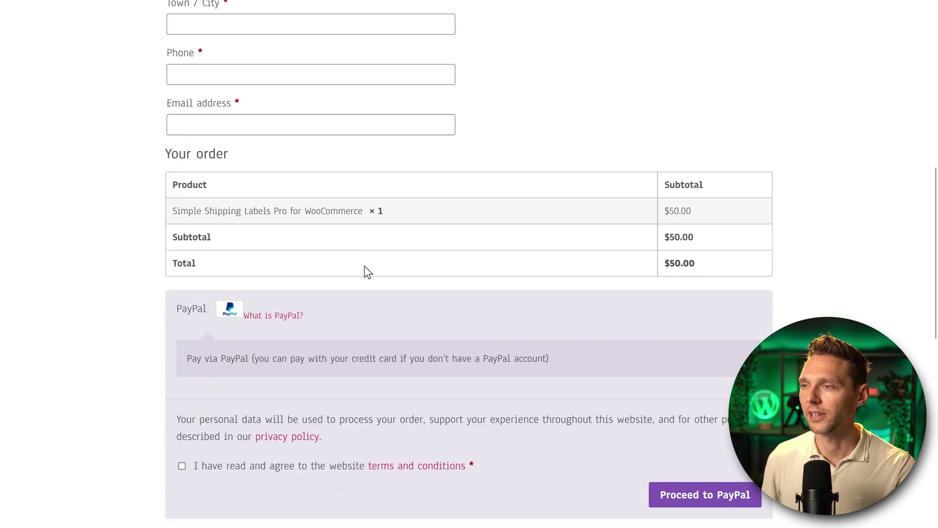
{"action": "scroll", "coordinate": [366, 274], "scroll_direction": "down", "scroll_amount": 2}
{"action": "scroll", "coordinate": [366, 274], "scroll_direction": "up", "scroll_amount": 7}
{"action": "middle_click", "coordinate": [538, 176]}
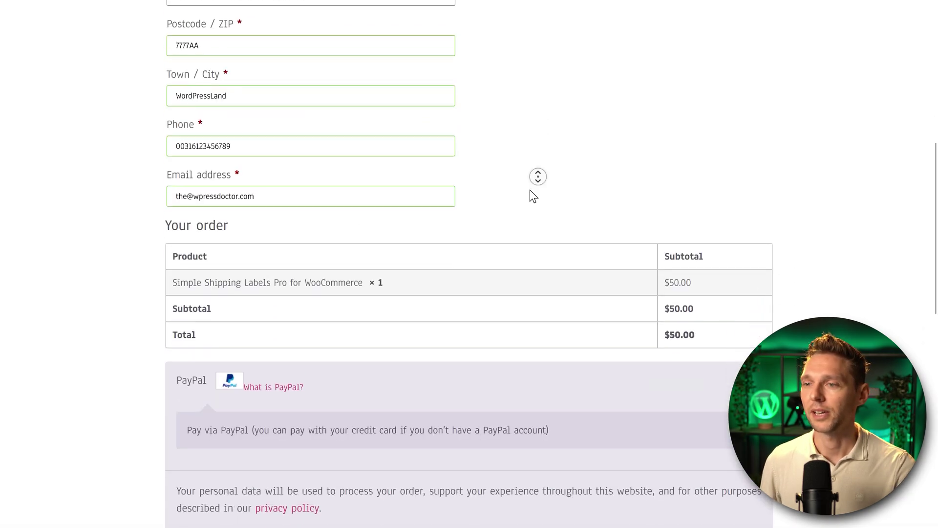
{"action": "middle_click", "coordinate": [530, 191]}
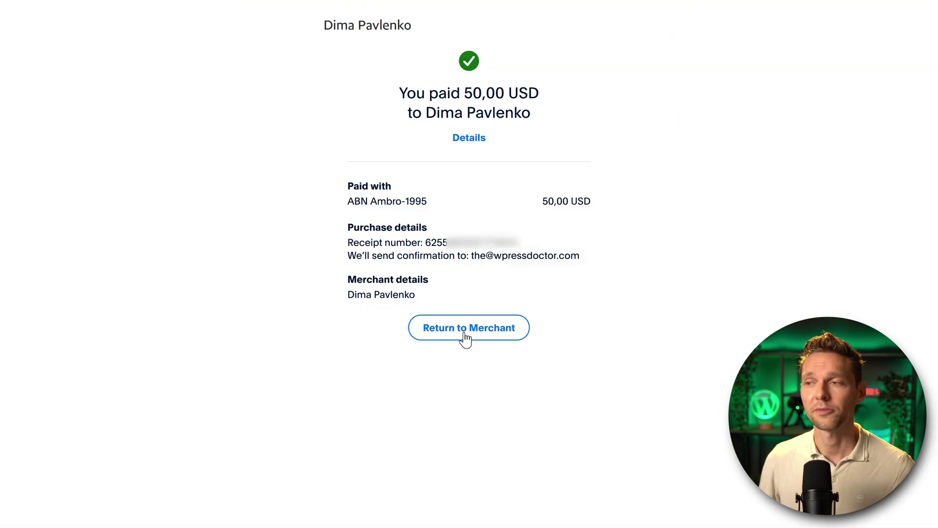
{"action": "left_click", "coordinate": [465, 334]}
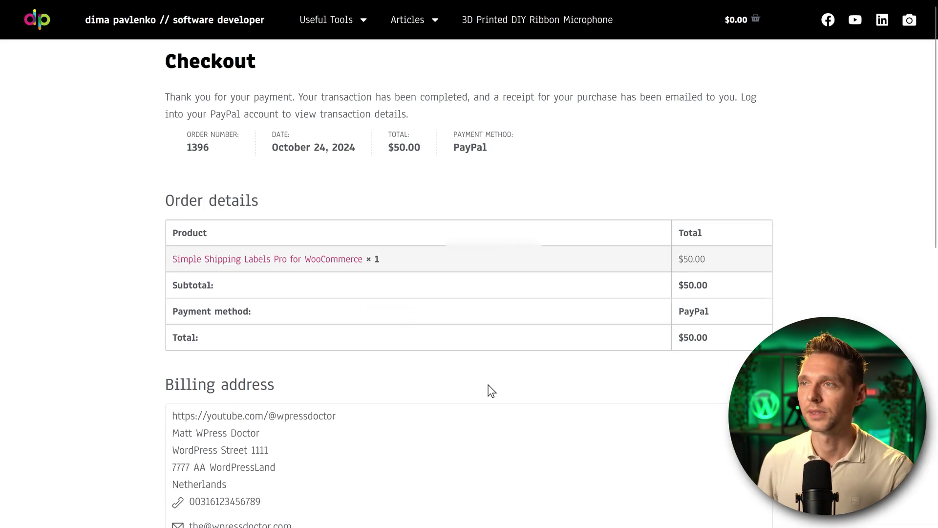
{"action": "scroll", "coordinate": [432, 330], "scroll_direction": "down", "scroll_amount": 2}
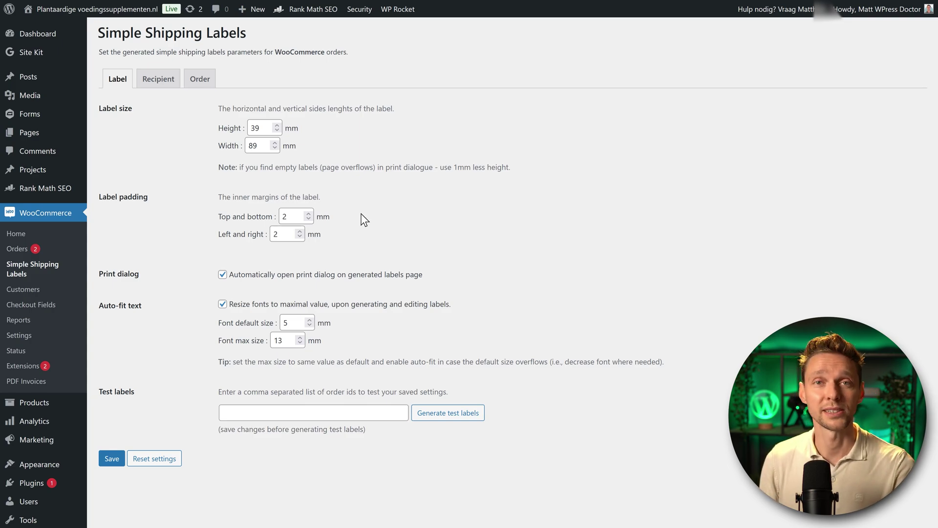
Record the label values 39, 89, 2, 2, 5 and 13 on separate lines in a new note
{"action": "key", "text": "alt+Tab"}
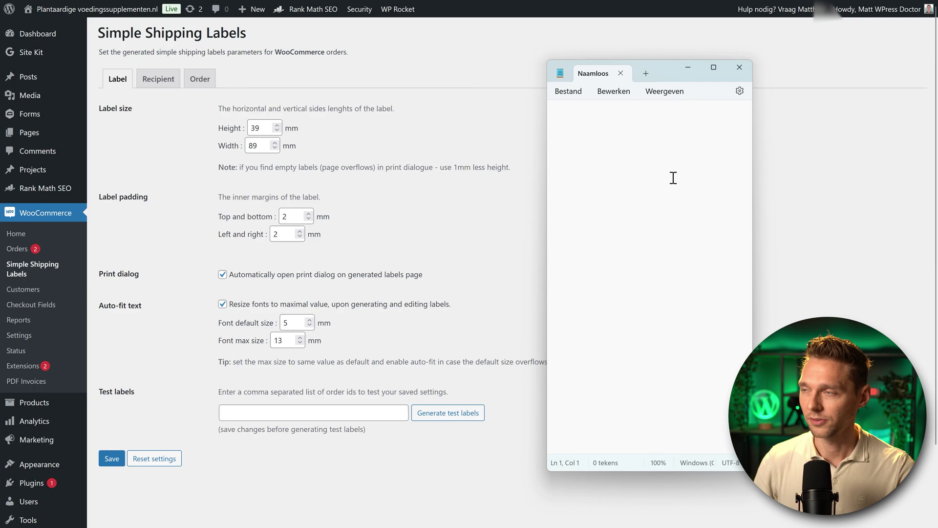
{"action": "type", "text": "39"}
{"action": "key", "text": "Return"}
{"action": "type", "text": "89"}
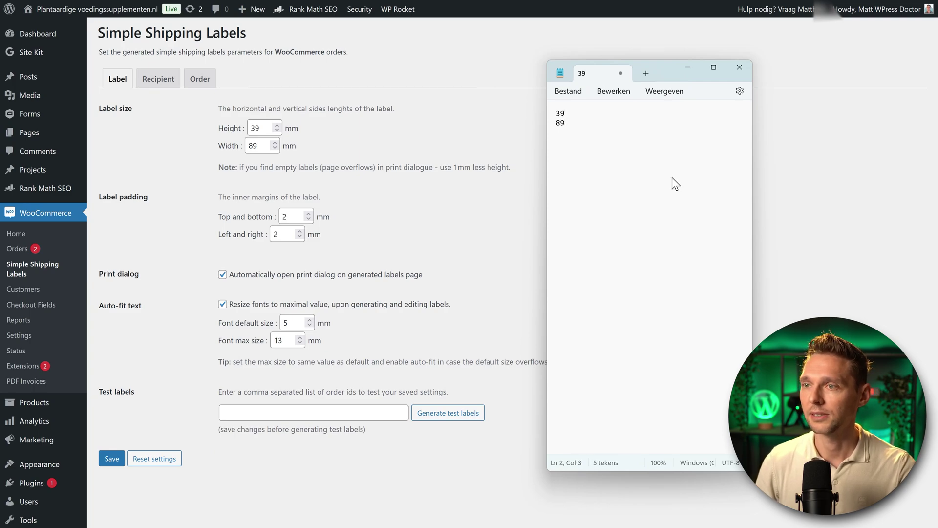
{"action": "key", "text": "Return"}
{"action": "key", "text": "Return"}
{"action": "type", "text": "2"}
{"action": "key", "text": "Return"}
{"action": "type", "text": "2  "}
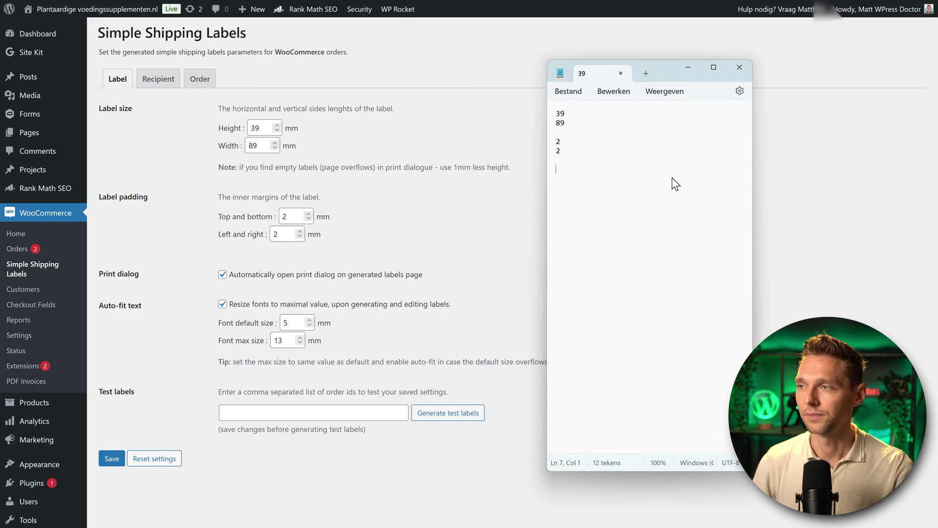
{"action": "type", "text": "5"}
{"action": "key", "text": "Return"}
{"action": "type", "text": "13"}
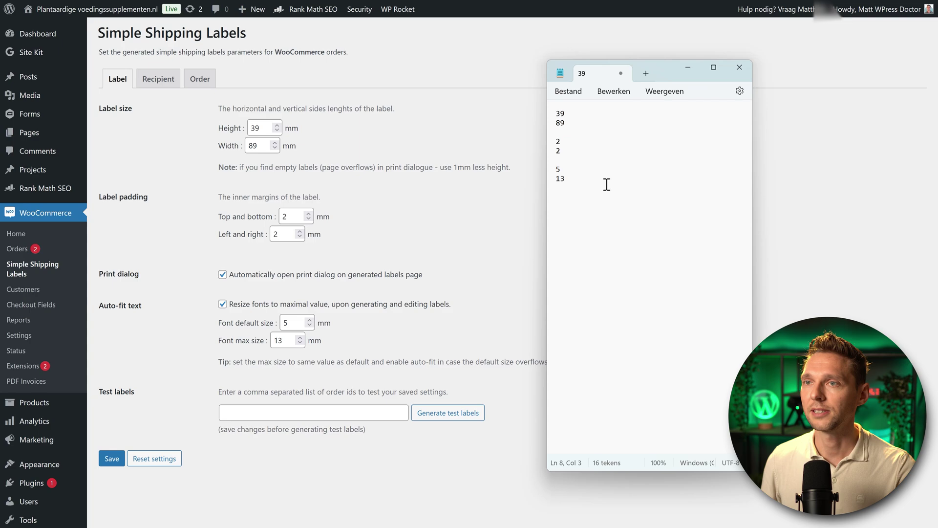
{"action": "left_click", "coordinate": [151, 281]}
Deactivate the free Simple Shipping Labels for WooCommerce plugin and confirm its deletion
{"action": "mouse_move", "coordinate": [31, 483]}
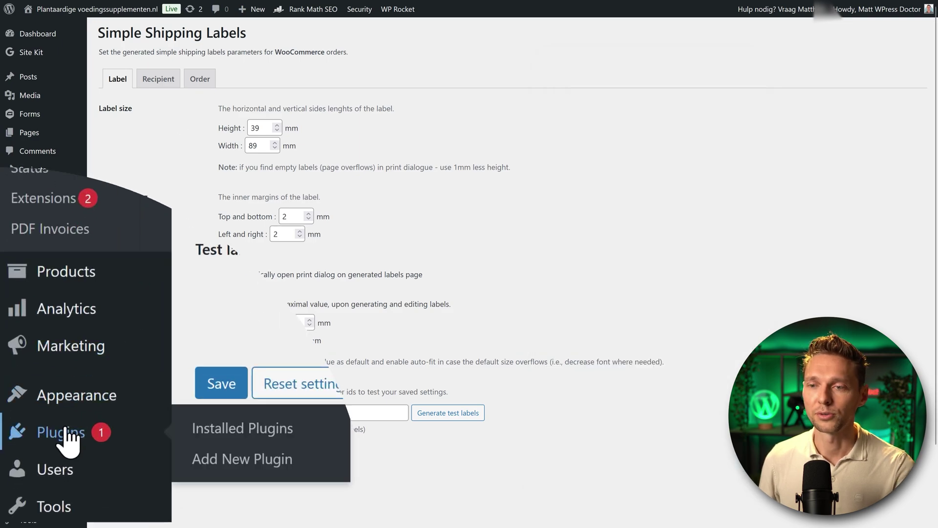
{"action": "left_click", "coordinate": [226, 428]}
{"action": "middle_click", "coordinate": [275, 144]}
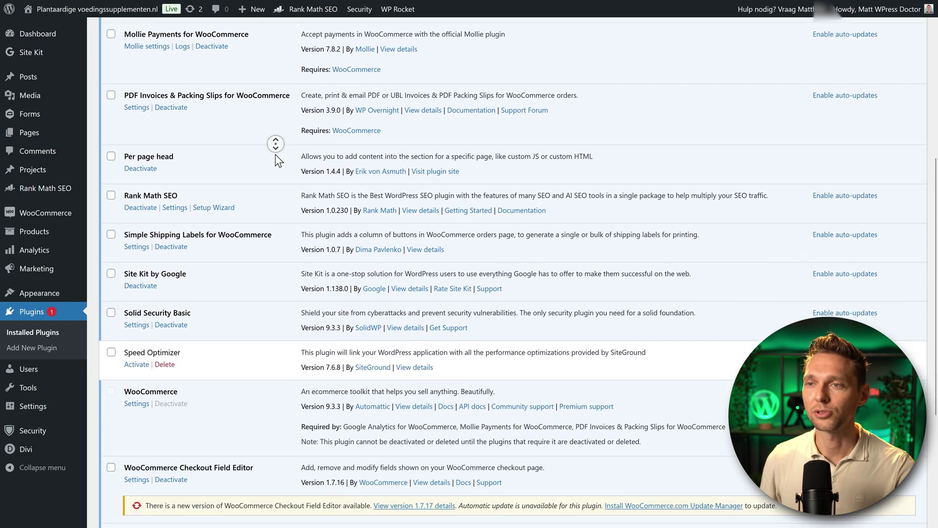
{"action": "left_click", "coordinate": [171, 229]}
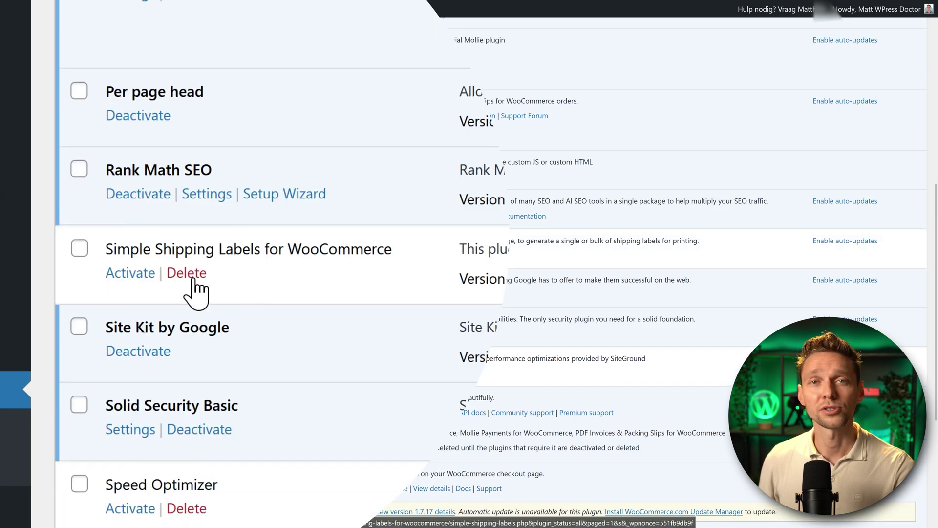
{"action": "left_click", "coordinate": [193, 277]}
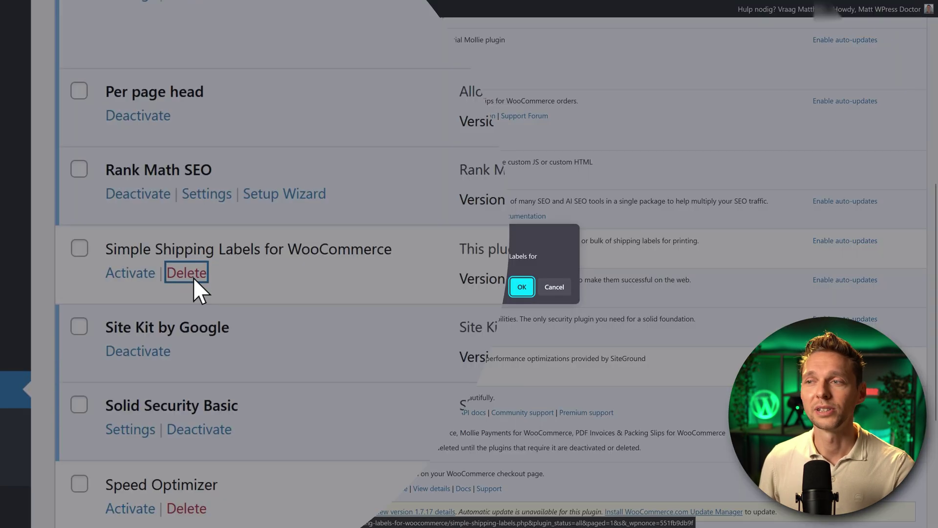
{"action": "left_click", "coordinate": [528, 284]}
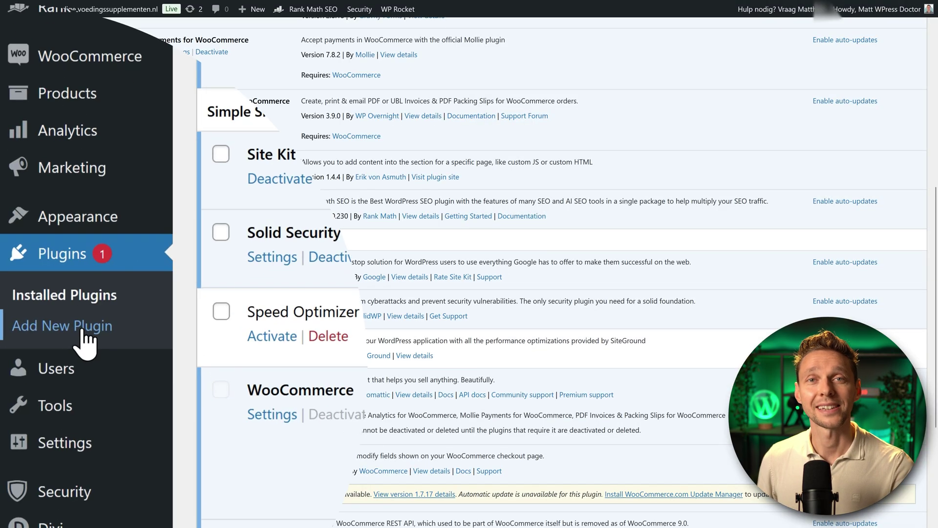
Upload simple-shipping-labels-pro-1.0.7.zip as a new plugin via Add New Plugin > Upload Plugin
{"action": "left_click", "coordinate": [86, 326]}
{"action": "left_click", "coordinate": [209, 59]}
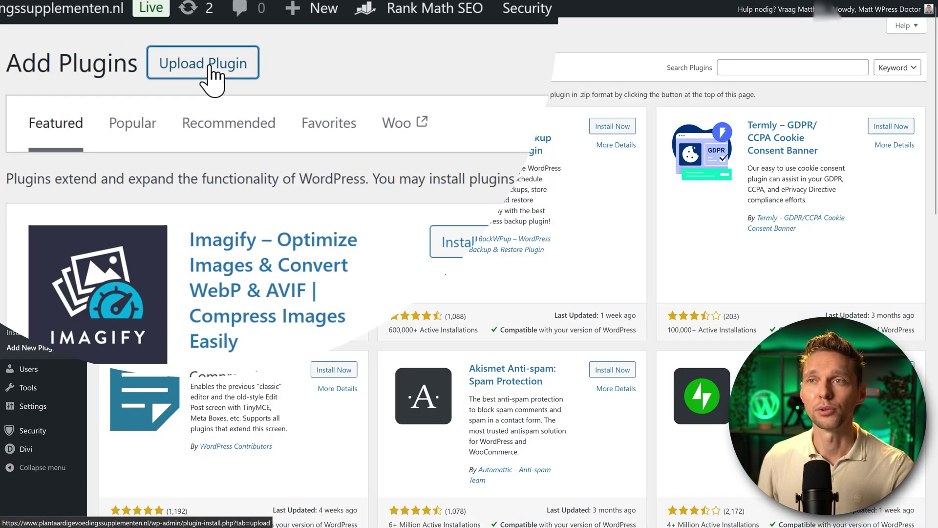
{"action": "left_click", "coordinate": [578, 130]}
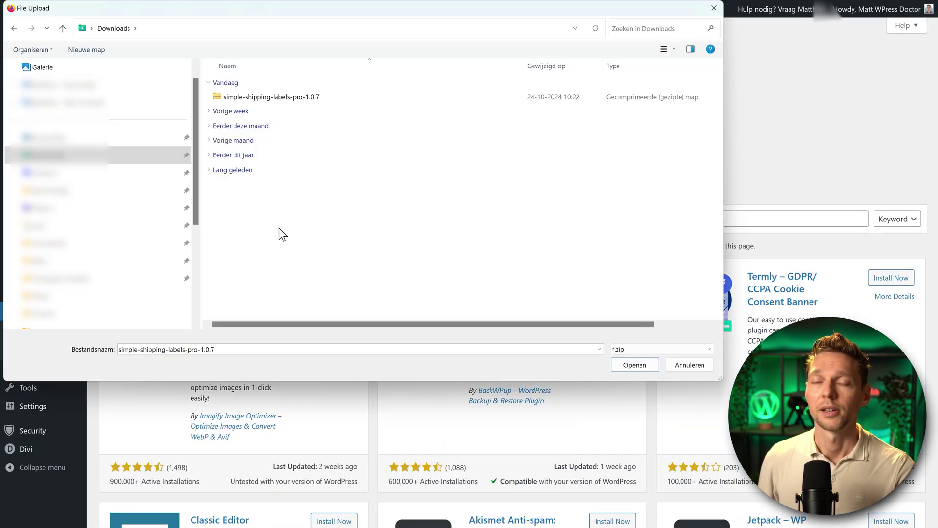
{"action": "left_click", "coordinate": [281, 98]}
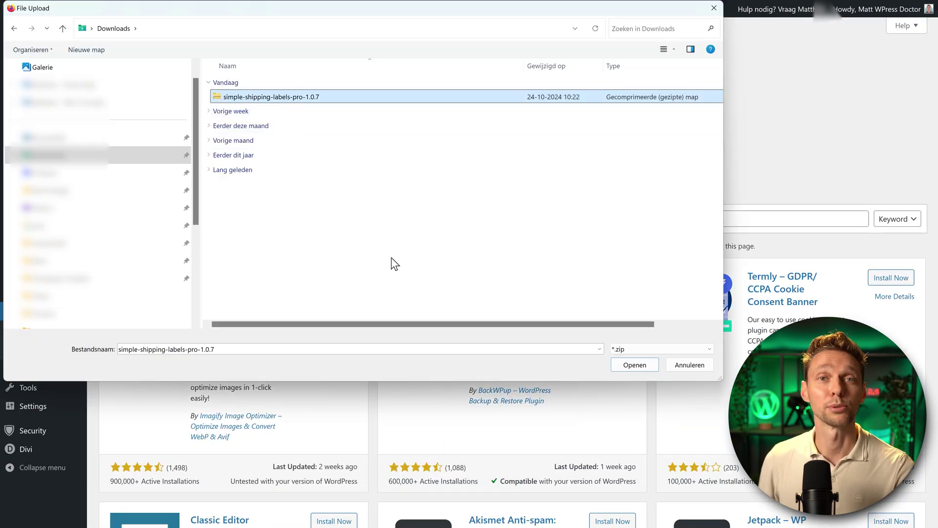
{"action": "left_click", "coordinate": [641, 370]}
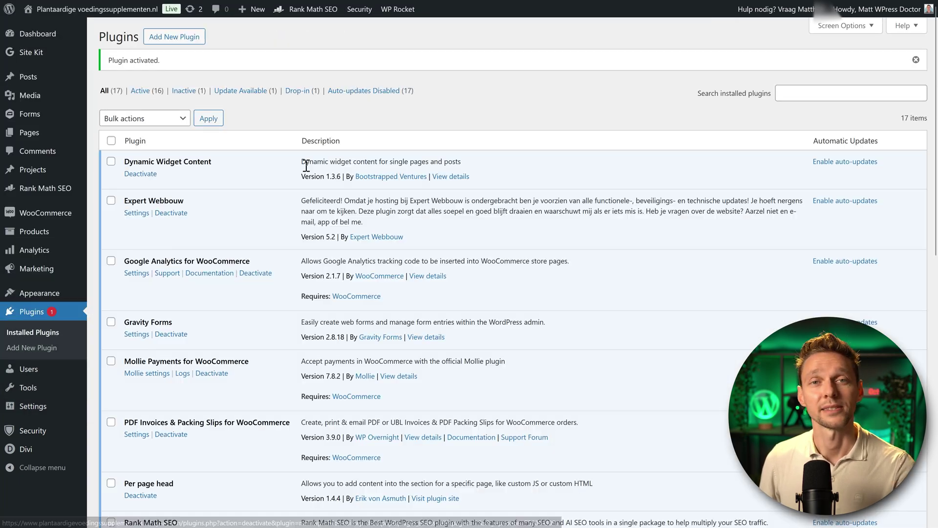
Open the Simple Shipping Labels Pro settings on the Sender section
{"action": "mouse_move", "coordinate": [59, 213]}
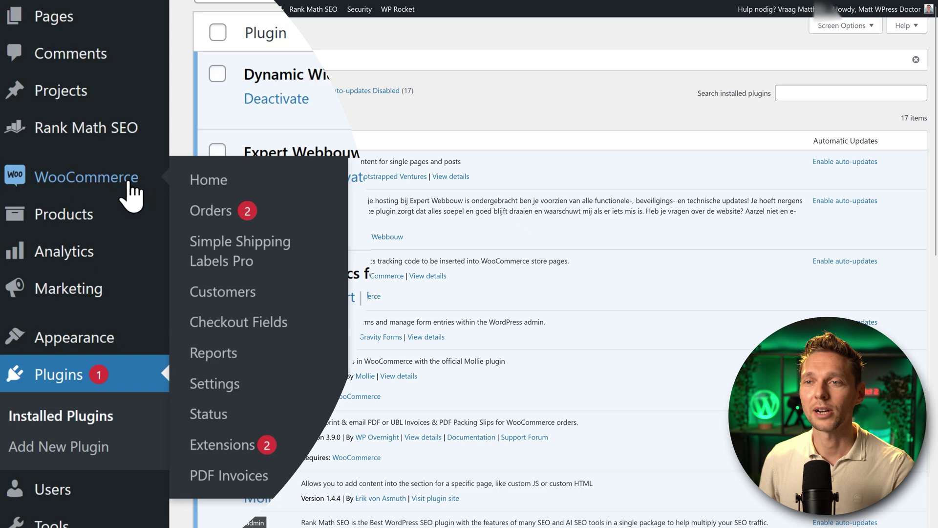
{"action": "left_click", "coordinate": [264, 256]}
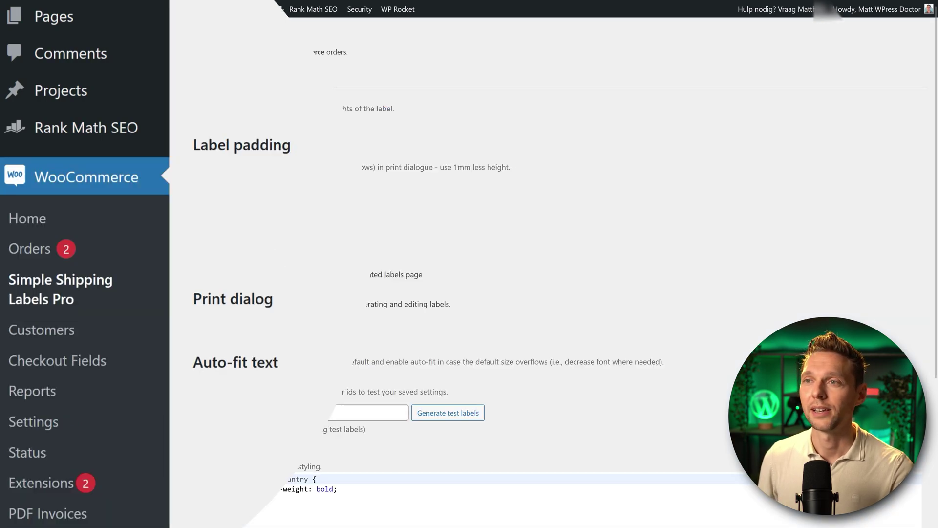
{"action": "middle_click", "coordinate": [479, 201]}
{"action": "scroll", "coordinate": [479, 201], "scroll_direction": "up", "scroll_amount": 4}
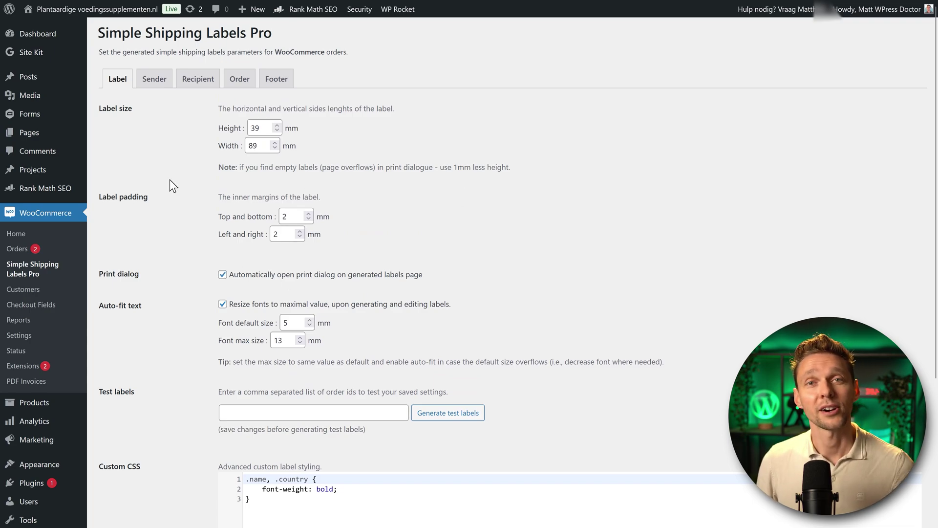
{"action": "left_click", "coordinate": [153, 80]}
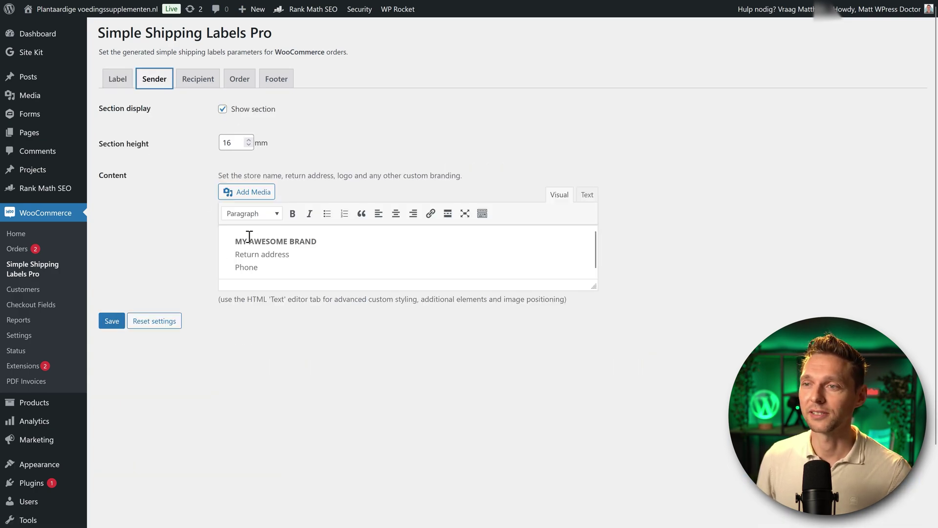
Clear the placeholder branding text from the Sender content and turn off bold
{"action": "left_click_drag", "start_coordinate": [236, 241], "coordinate": [288, 269]}
{"action": "left_click", "coordinate": [285, 269]}
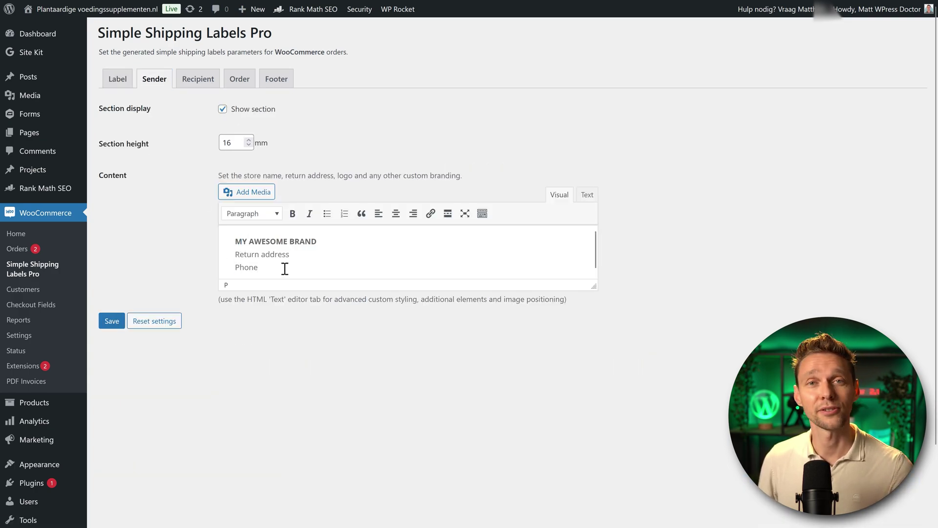
{"action": "key", "text": "ctrl+a"}
{"action": "key", "text": "BackSpace"}
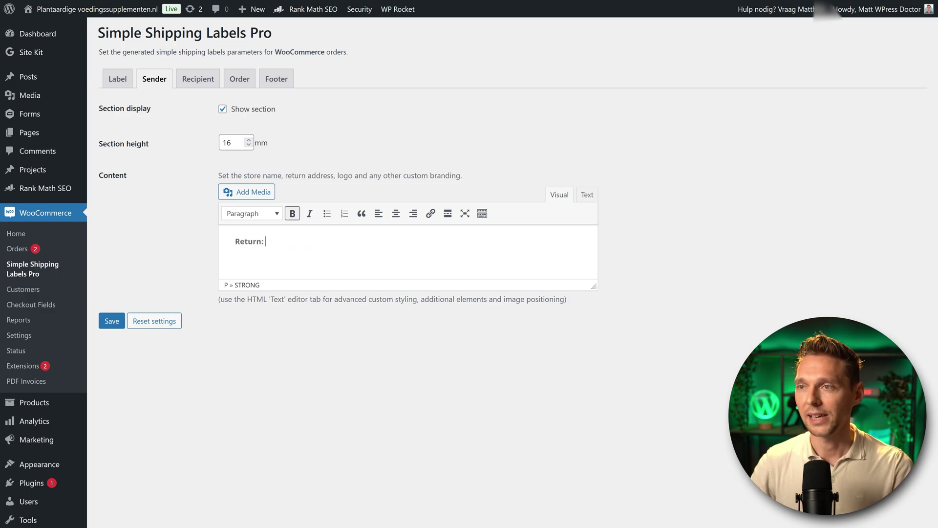
{"action": "left_click", "coordinate": [292, 213]}
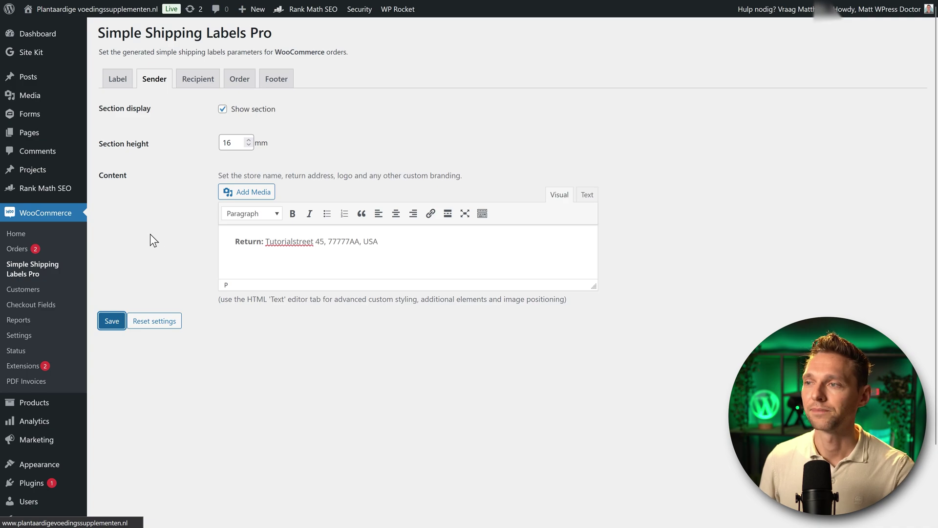
Left-align recipient details, hide full state names, phone and order total, and save
{"action": "left_click", "coordinate": [201, 89]}
{"action": "scroll", "coordinate": [159, 142], "scroll_direction": "down", "scroll_amount": 2}
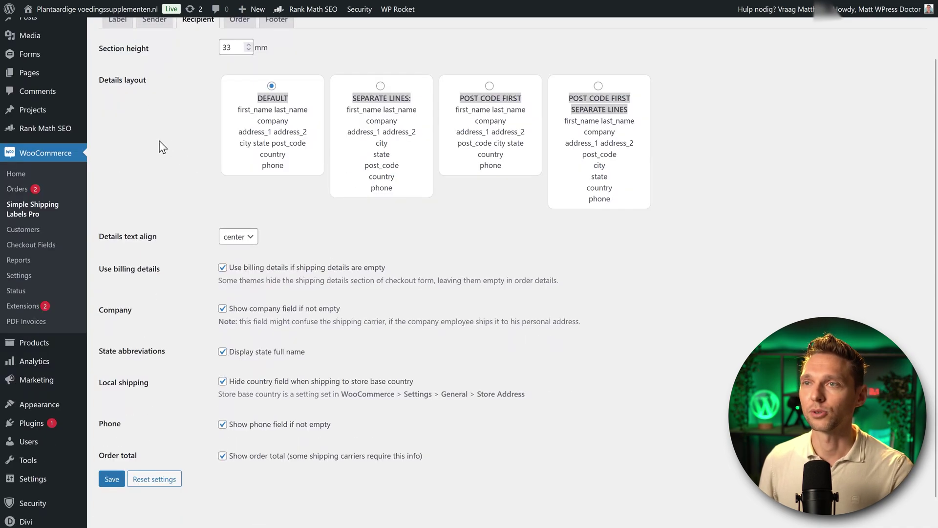
{"action": "left_click", "coordinate": [233, 237]}
{"action": "left_click", "coordinate": [230, 269]}
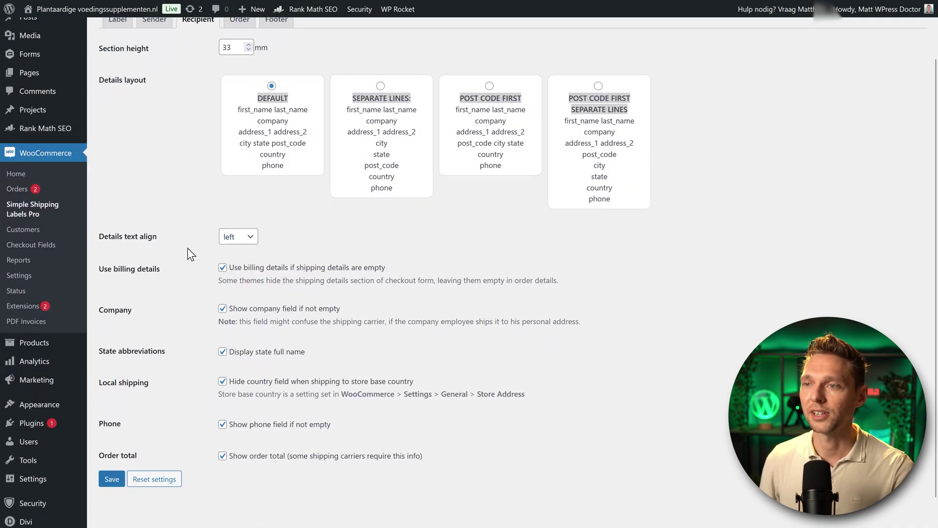
{"action": "left_click", "coordinate": [223, 353]}
{"action": "left_click", "coordinate": [222, 424]}
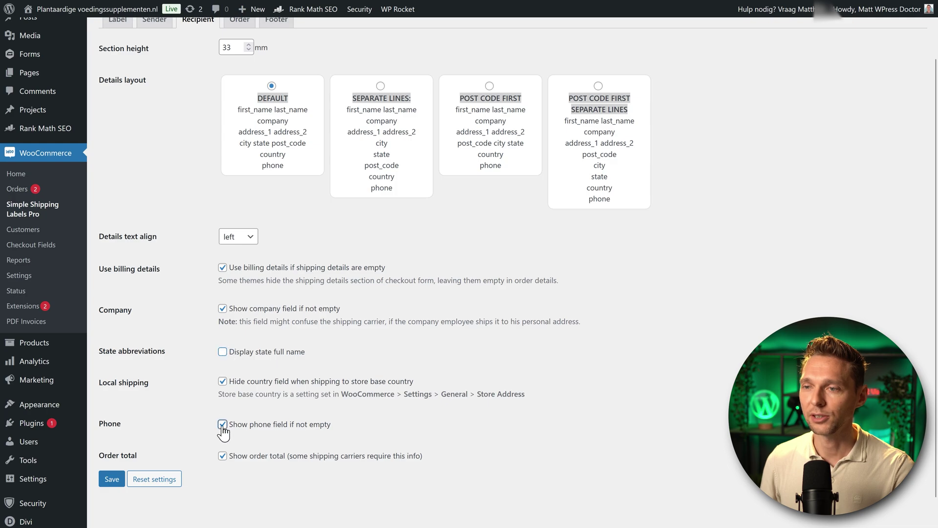
{"action": "left_click", "coordinate": [223, 457]}
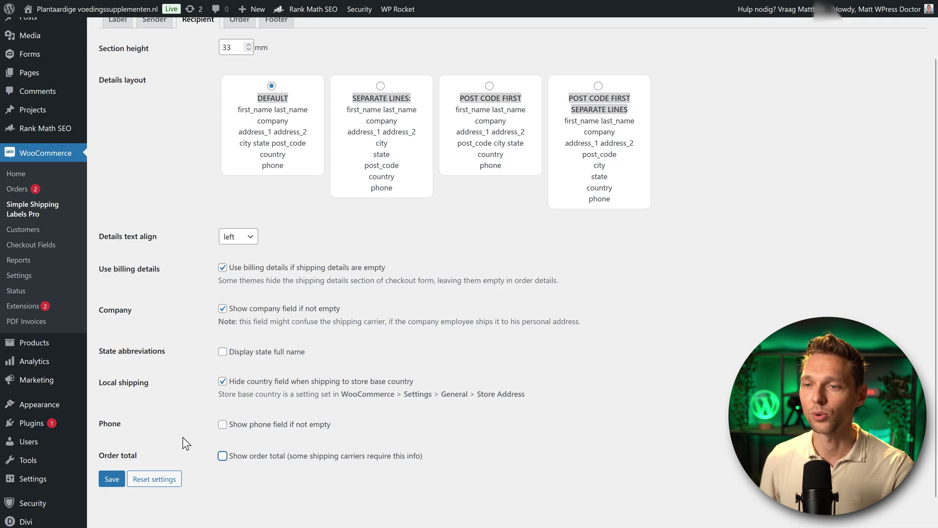
{"action": "key", "text": "Return"}
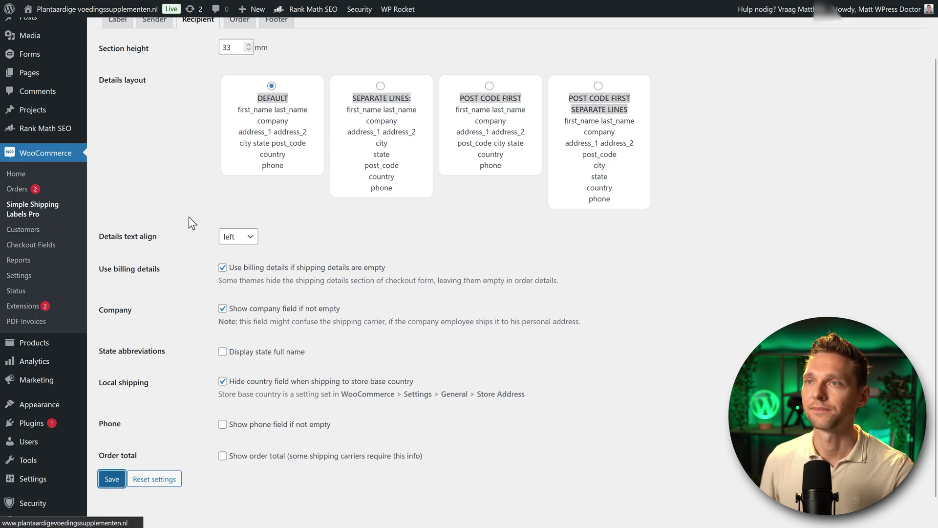
Switch off order items, item weight, shipping method, customer note and order id, and save
{"action": "left_click", "coordinate": [236, 83]}
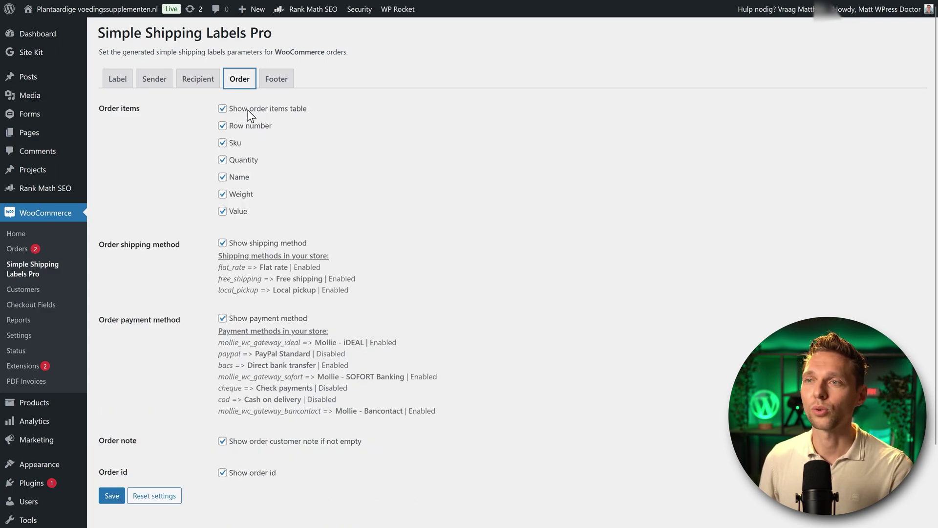
{"action": "left_click", "coordinate": [223, 194]}
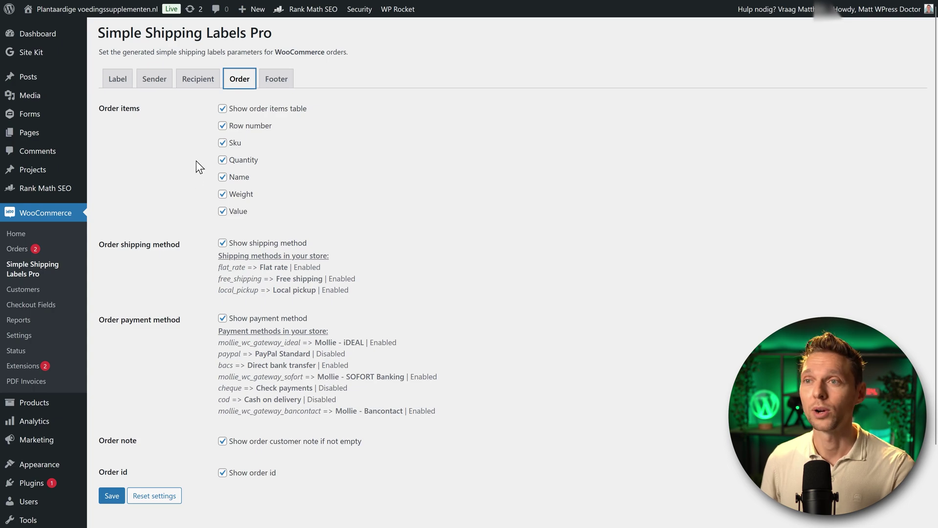
{"action": "left_click", "coordinate": [222, 108]}
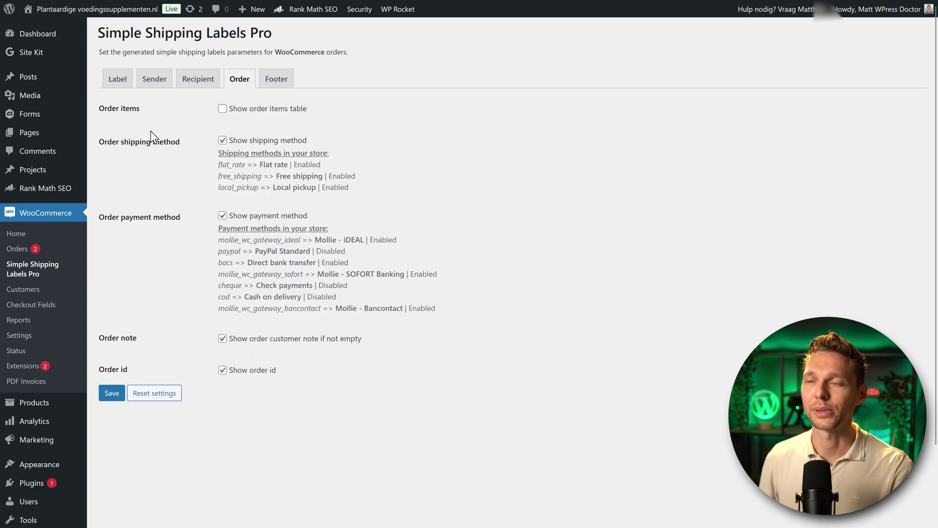
{"action": "left_click", "coordinate": [223, 141]}
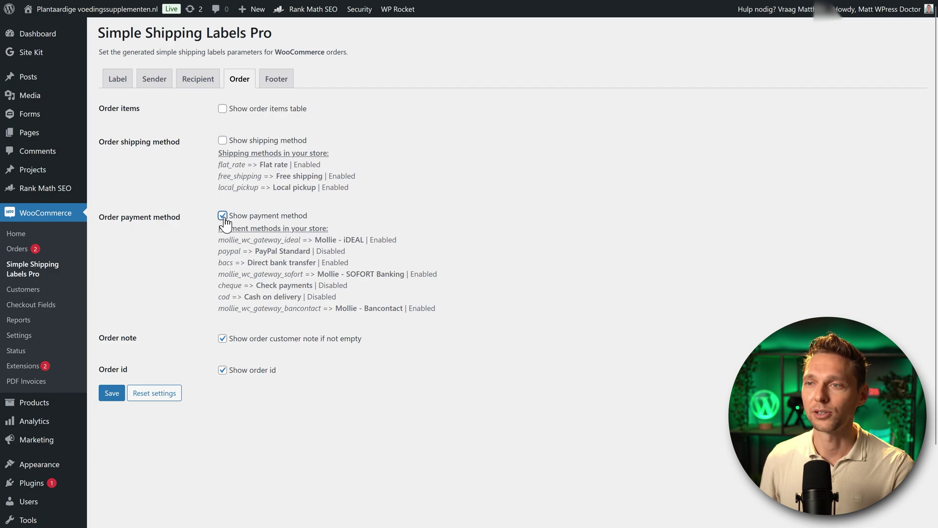
{"action": "left_click", "coordinate": [222, 338]}
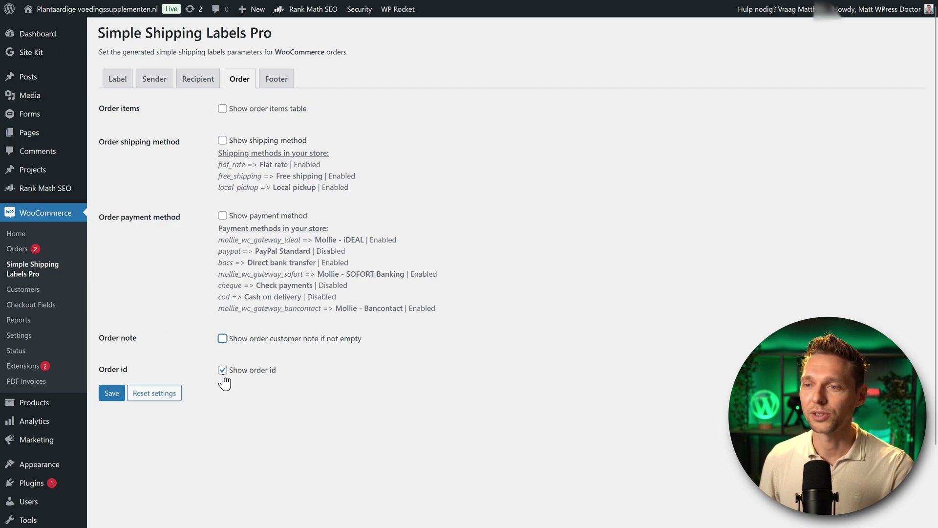
{"action": "left_click", "coordinate": [223, 370]}
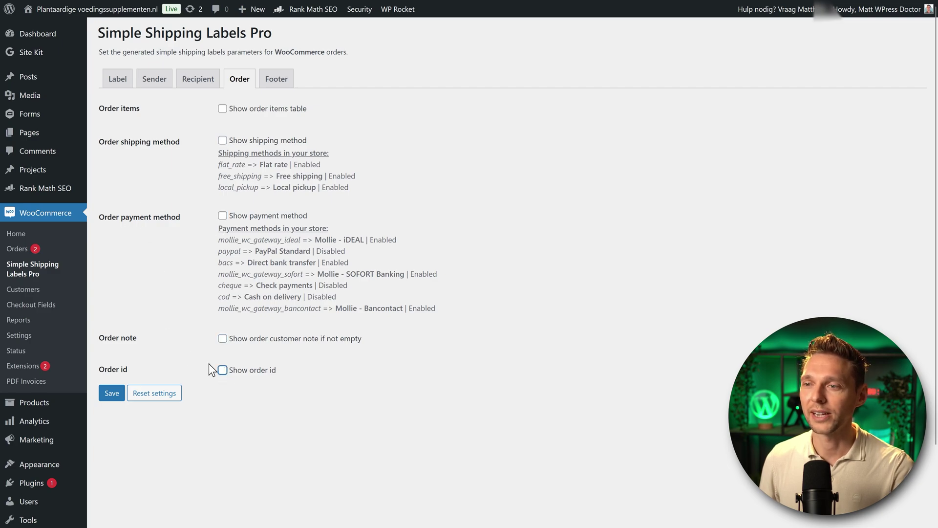
{"action": "left_click", "coordinate": [111, 394]}
{"action": "left_click", "coordinate": [272, 88]}
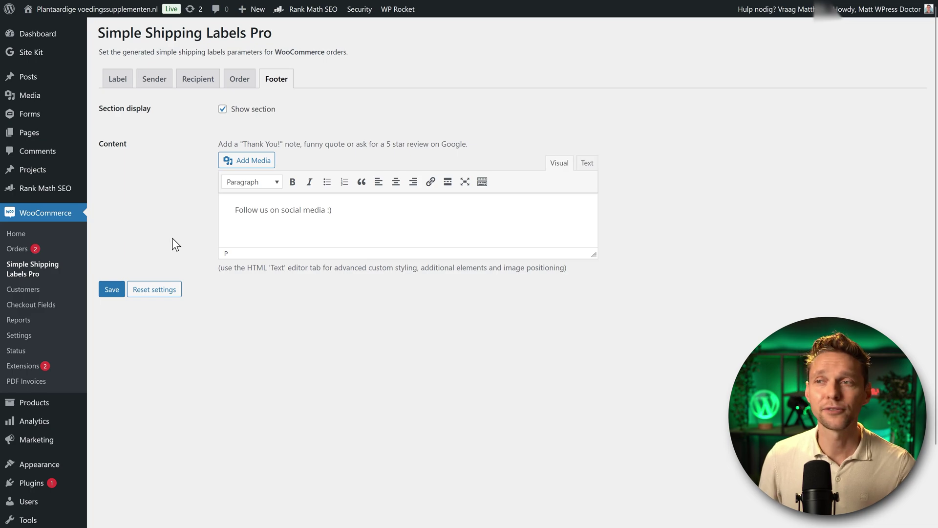
Replace the footer line 'Follow us on social media :)' with the pasted return address
{"action": "left_click_drag", "start_coordinate": [366, 212], "coordinate": [224, 209]}
{"action": "type", "text": "Return: Tutorialstreet 45, 77777AA, USA"}
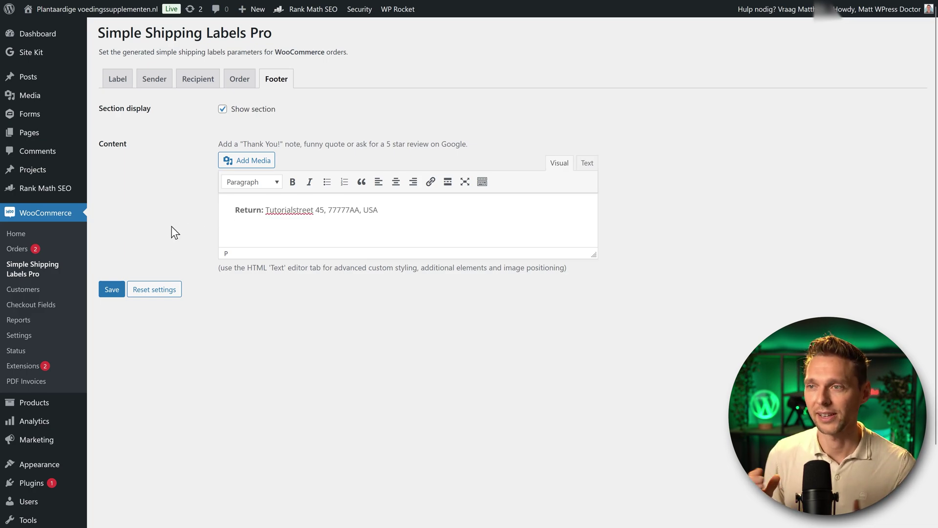
Delete the return address line from the Sender content
{"action": "left_click", "coordinate": [154, 86]}
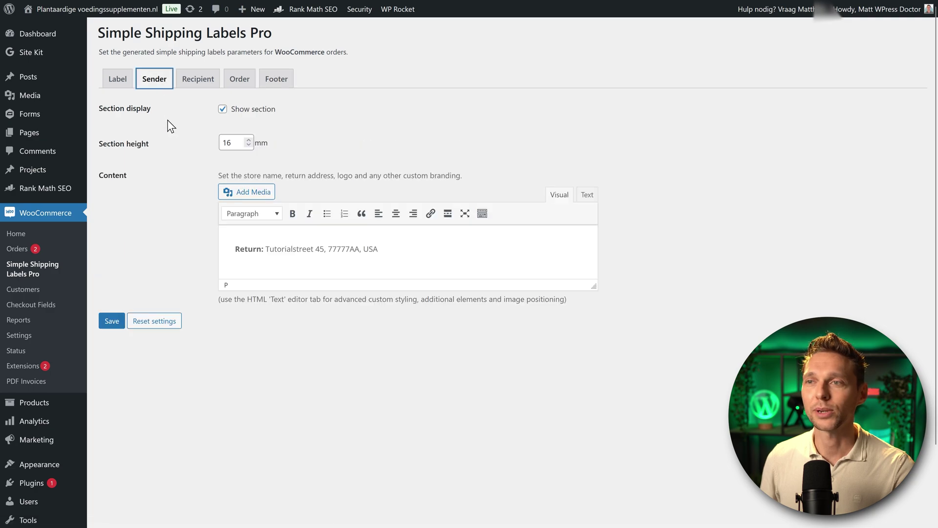
{"action": "left_click_drag", "start_coordinate": [398, 249], "coordinate": [232, 249]}
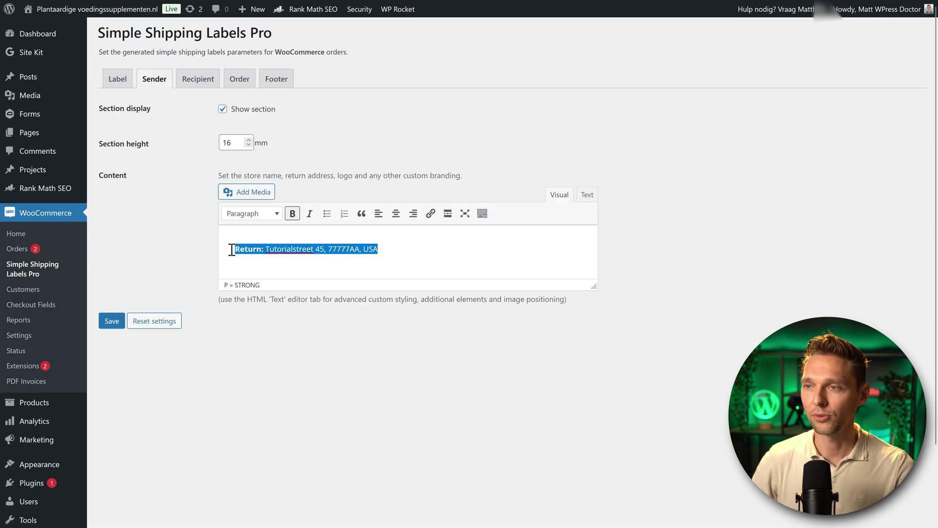
{"action": "key", "text": "BackSpace"}
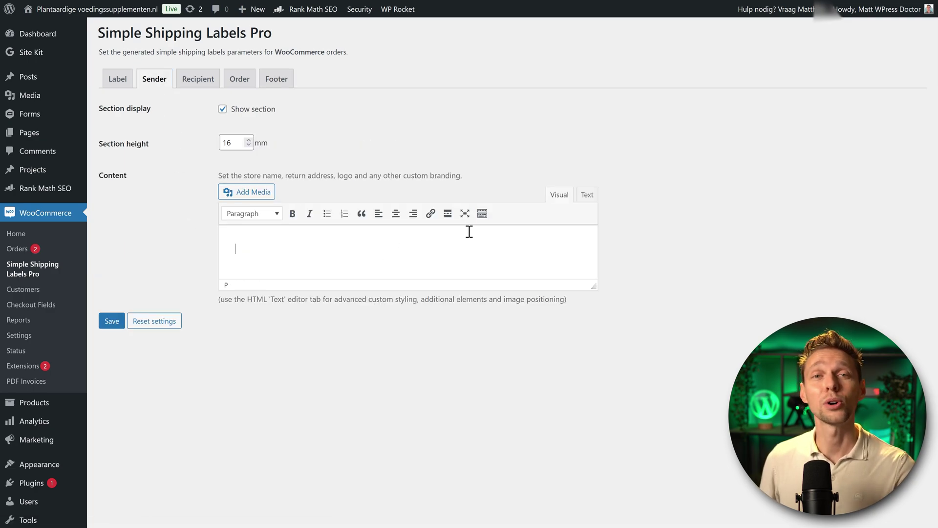
Insert the green M logo from the media library, shrink it and align it right
{"action": "left_click", "coordinate": [257, 200]}
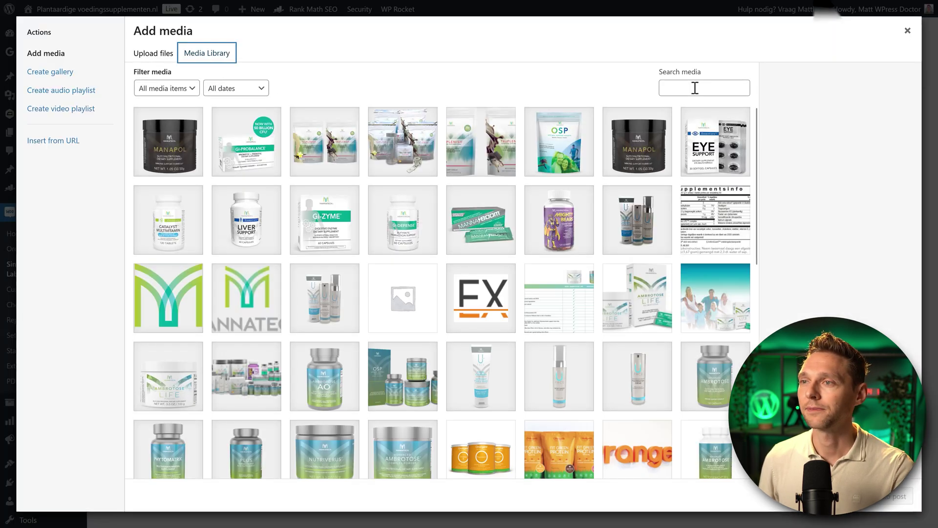
{"action": "left_click", "coordinate": [176, 293]}
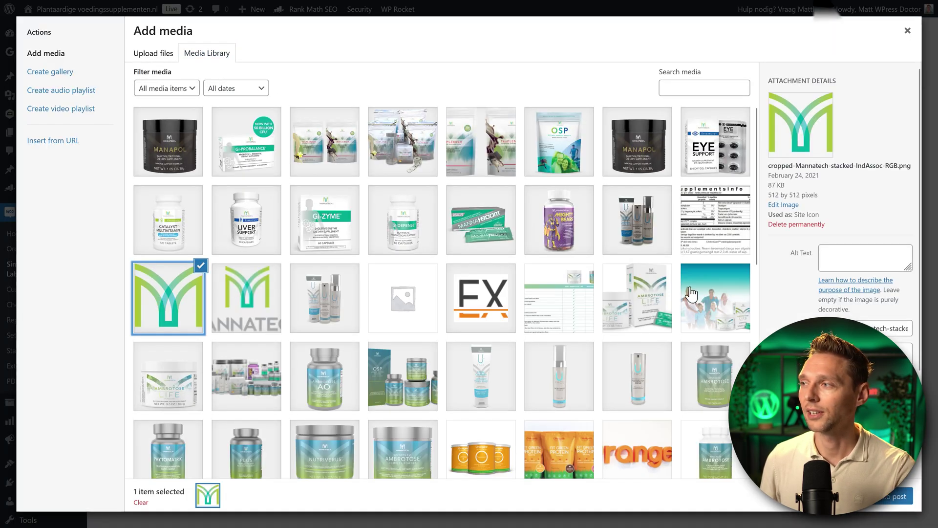
{"action": "left_click", "coordinate": [894, 496]}
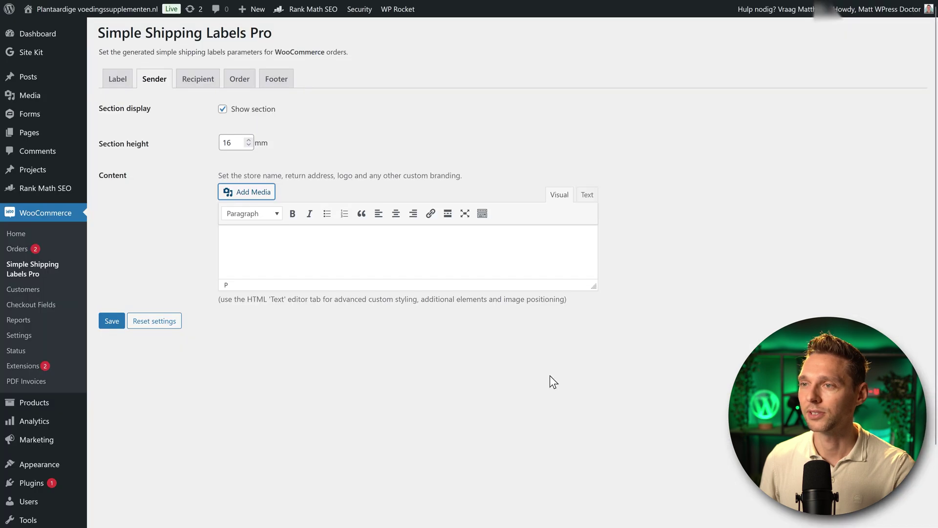
{"action": "left_click", "coordinate": [378, 258]}
{"action": "left_click_drag", "start_coordinate": [396, 272], "coordinate": [329, 254]}
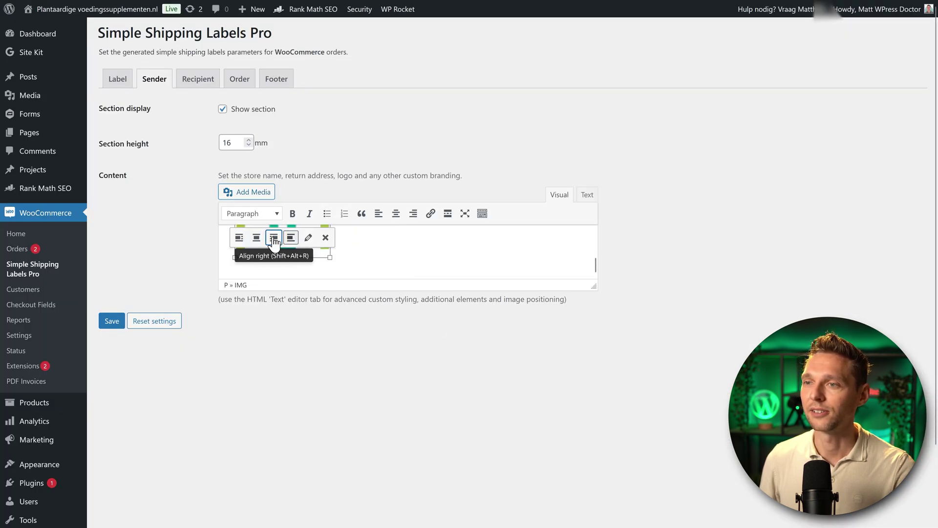
{"action": "left_click", "coordinate": [275, 238]}
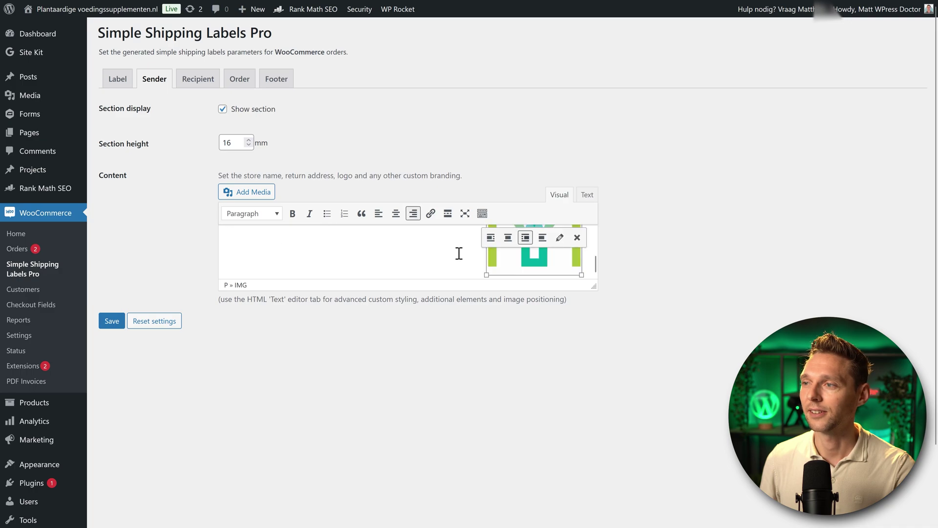
{"action": "left_click_drag", "start_coordinate": [521, 275], "coordinate": [547, 271]}
{"action": "left_click", "coordinate": [493, 274]}
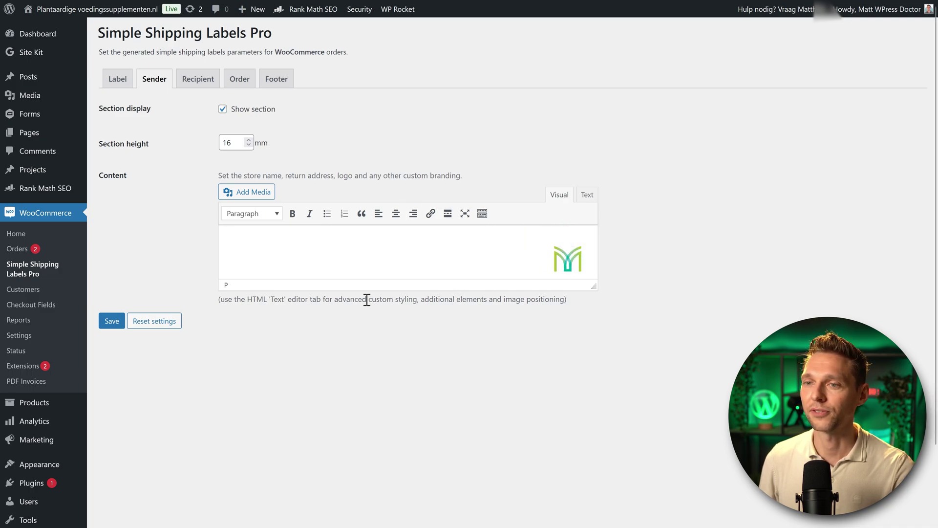
Save the sender settings and change the section height to 0 mm
{"action": "left_click", "coordinate": [113, 321]}
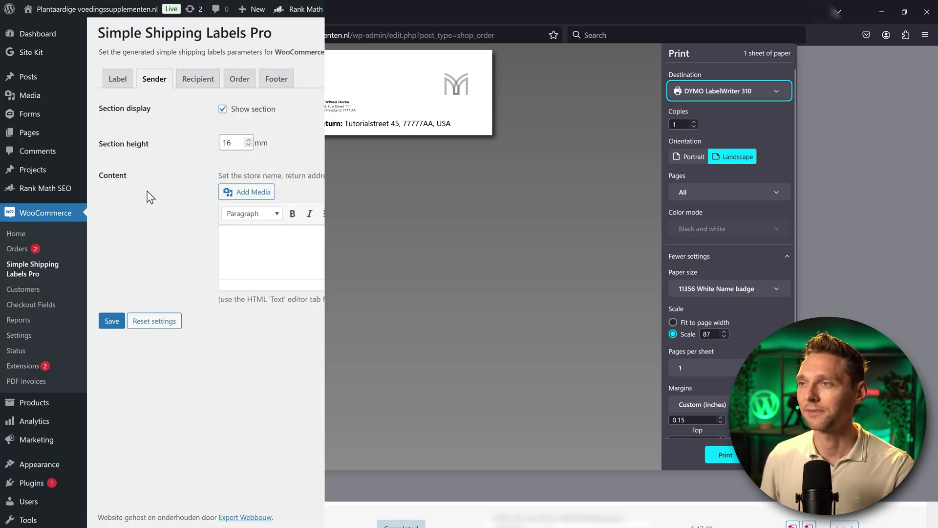
{"action": "double_click", "coordinate": [226, 143]}
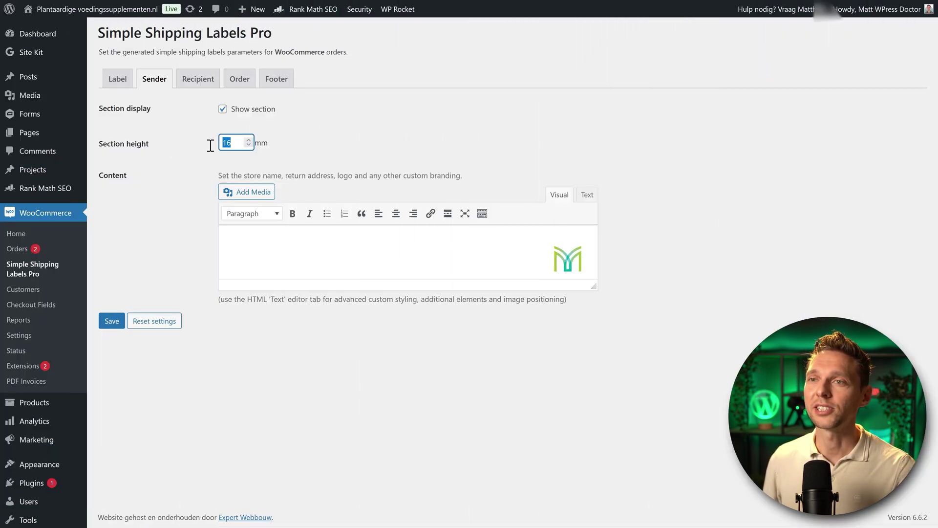
{"action": "type", "text": "0"}
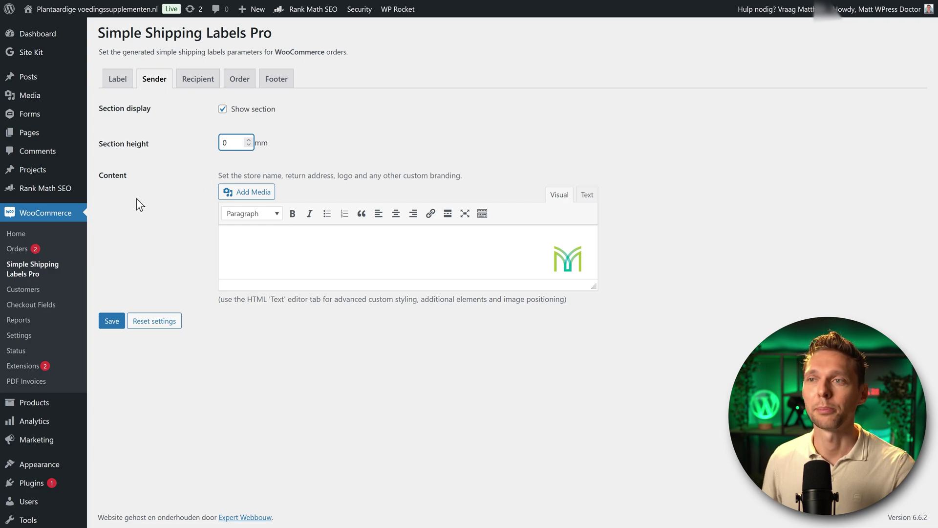
{"action": "left_click", "coordinate": [136, 254]}
Save the 0 mm section height and print the logo label on the DYMO LabelWriter 310
{"action": "left_click", "coordinate": [115, 320]}
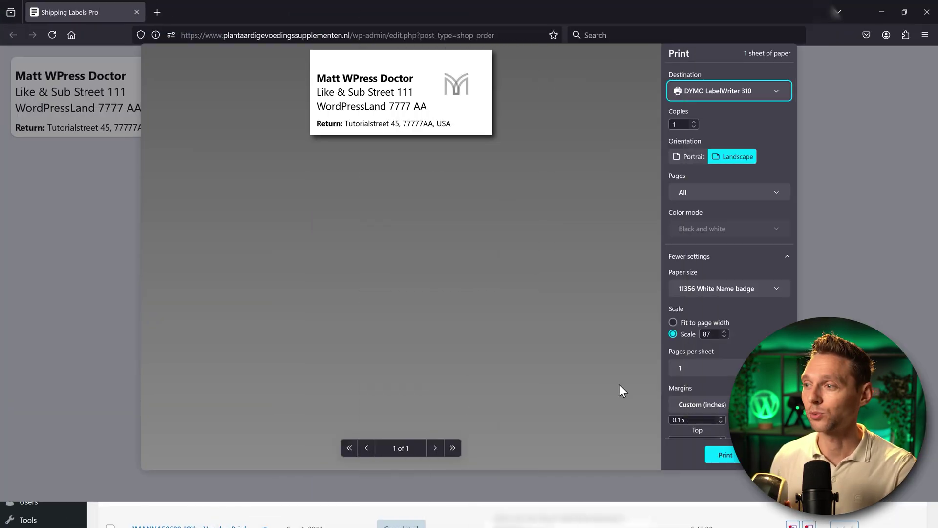
{"action": "left_click", "coordinate": [723, 455]}
{"action": "left_click", "coordinate": [720, 454]}
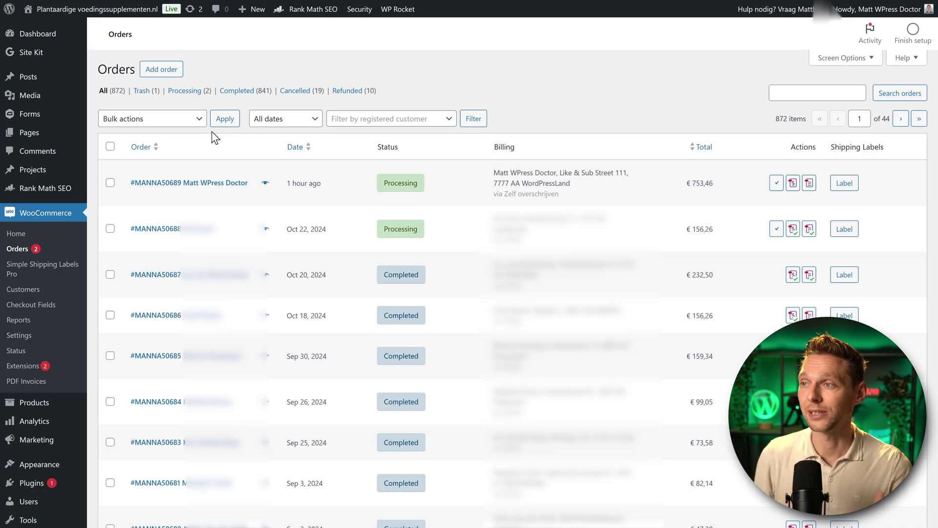
Select order #MANNA50689 and the next three orders, then generate their four shipping labels
{"action": "left_click", "coordinate": [110, 182]}
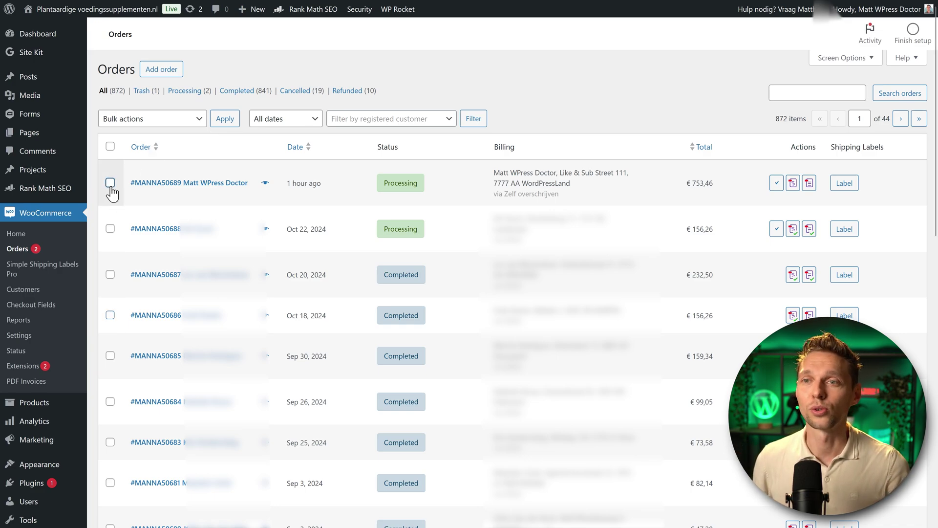
{"action": "left_click", "coordinate": [110, 228]}
{"action": "left_click", "coordinate": [110, 274]}
{"action": "left_click", "coordinate": [109, 315]}
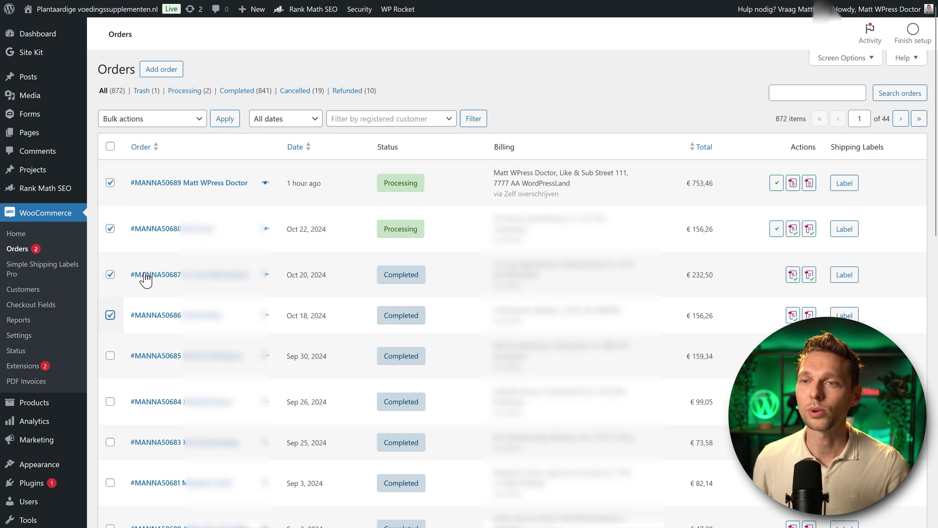
{"action": "left_click", "coordinate": [845, 183]}
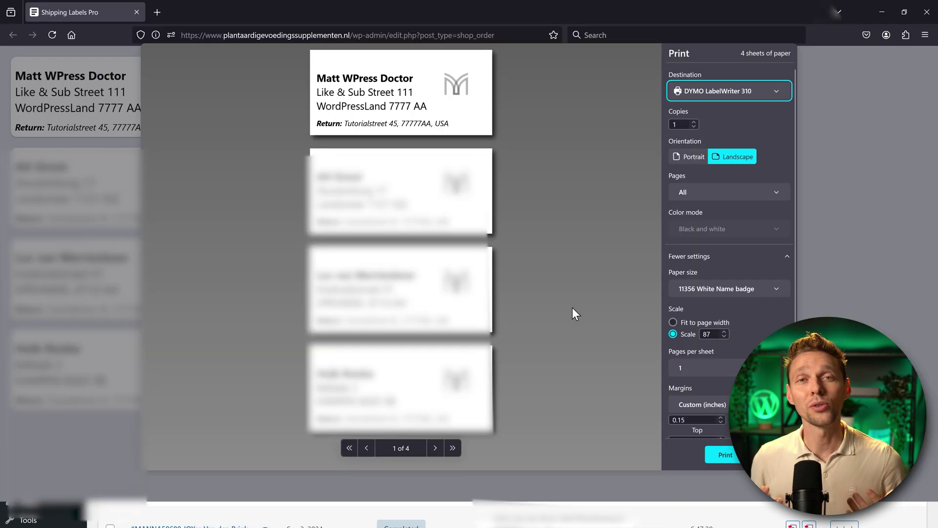